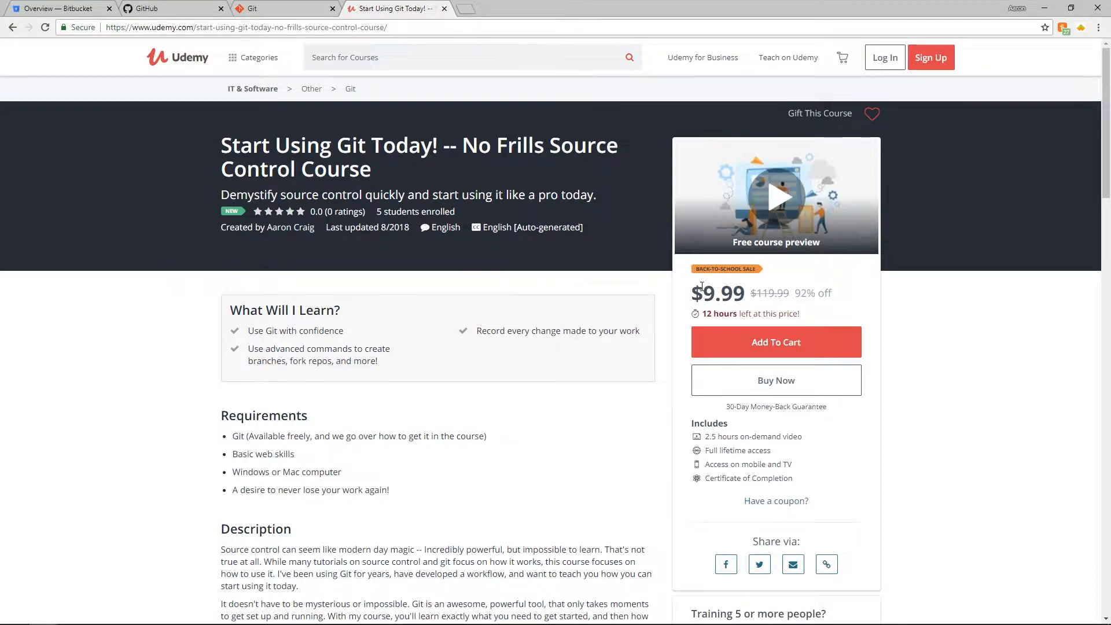
- Close the Udemy course page, leaving the git-scm.com home page showing, and skim its Git description
left_click_drag(693, 289, 728, 285)
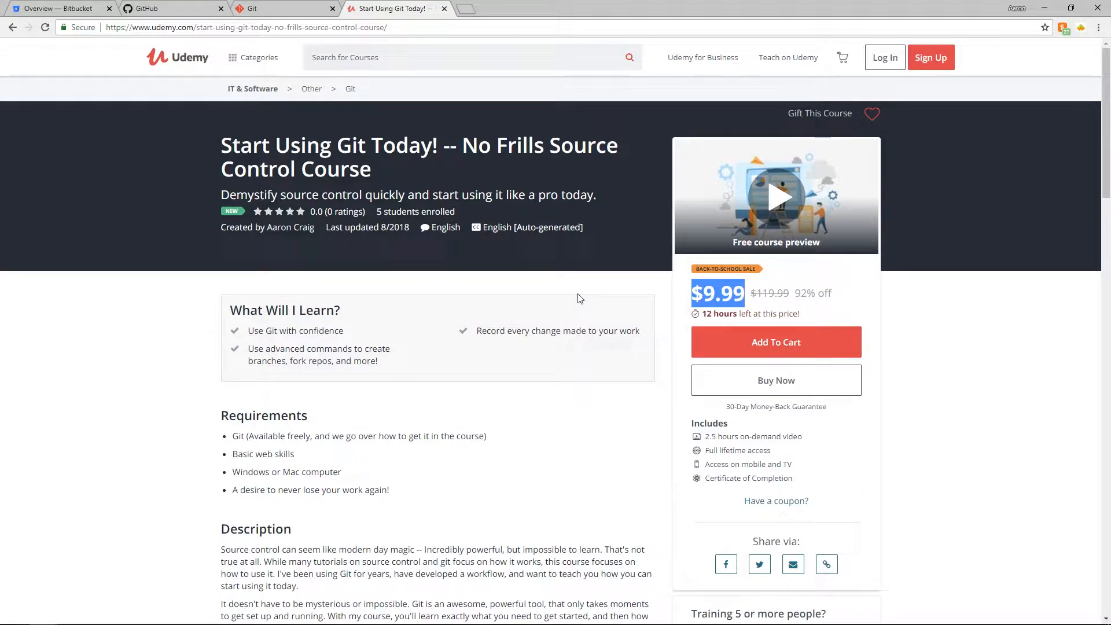
left_click(561, 286)
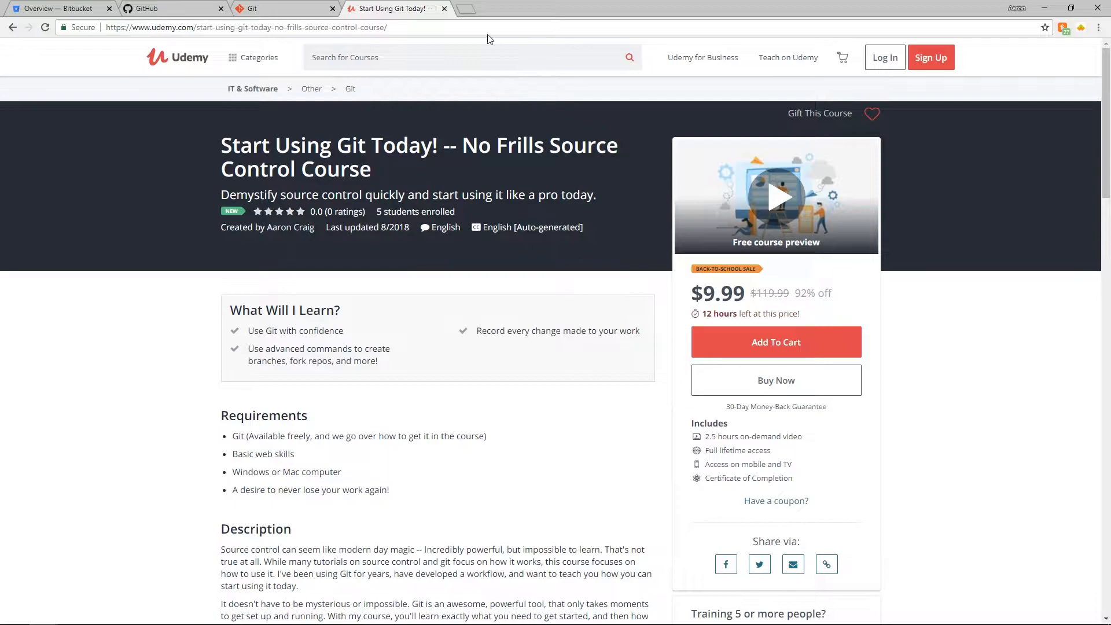
left_click(444, 8)
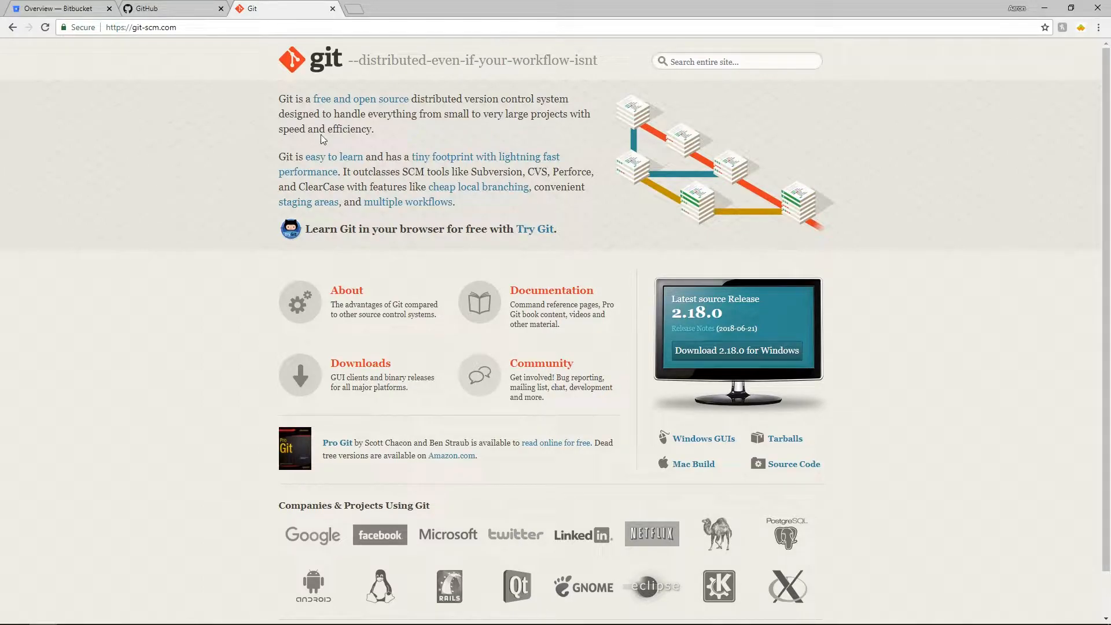
left_click_drag(293, 99, 533, 114)
left_click(551, 113)
- Close the Git website tab and flip between the Bitbucket and GitHub tabs, ending on GitHub
left_click(333, 9)
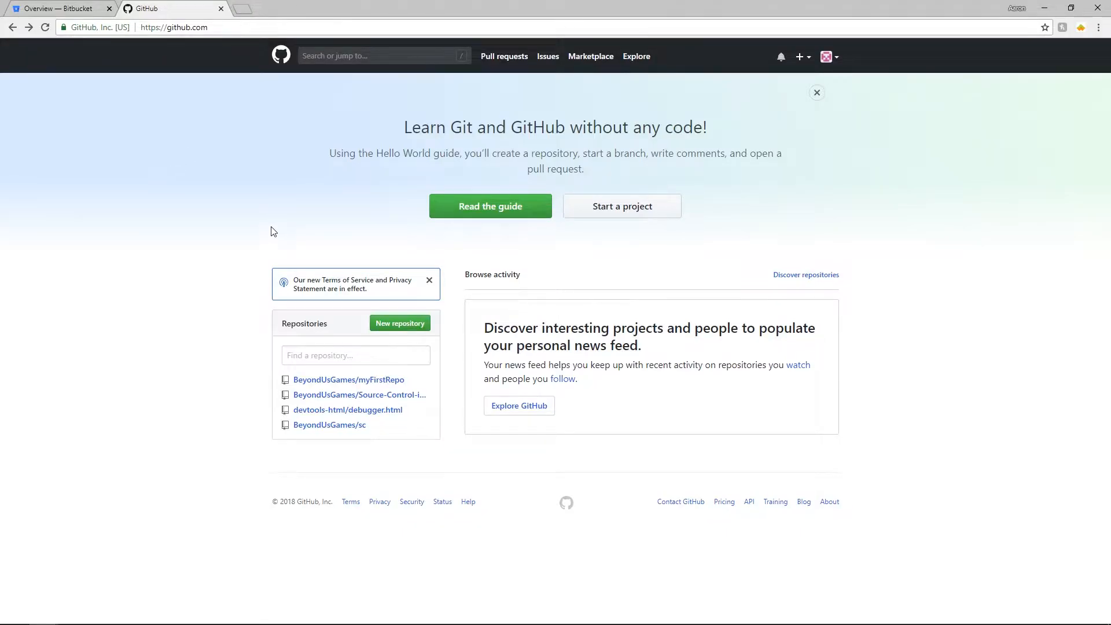
left_click(76, 9)
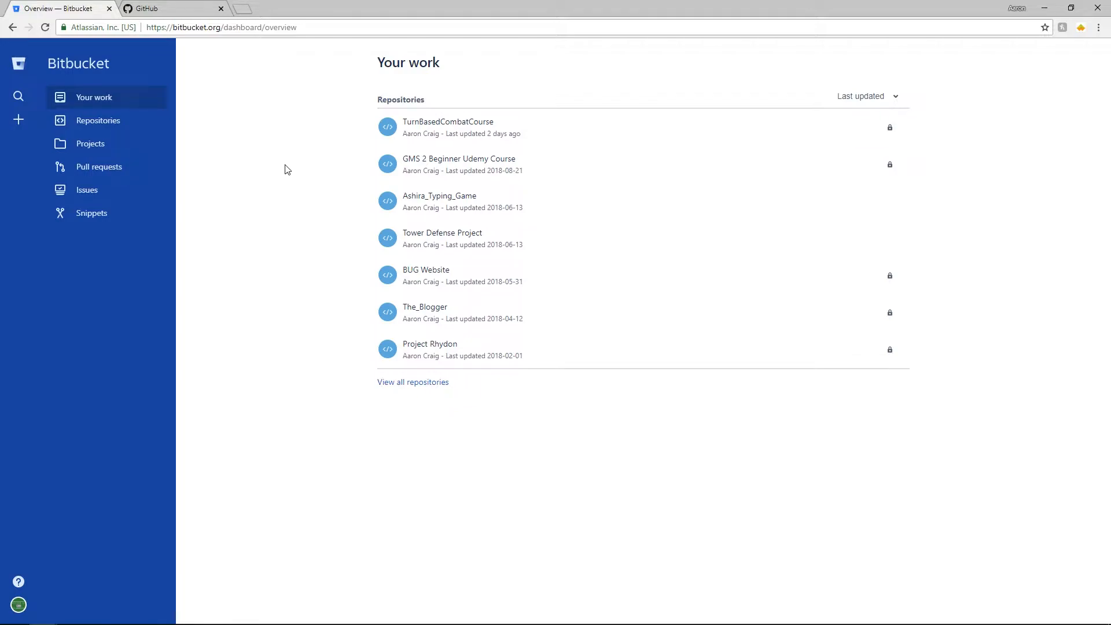
left_click(172, 7)
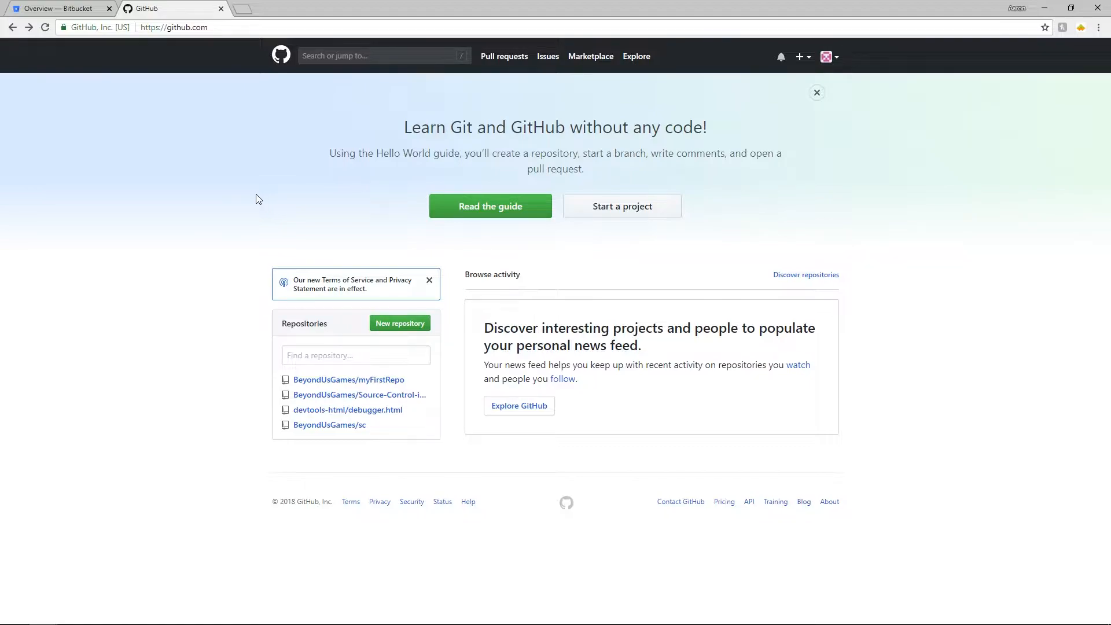
key("ctrl+Tab")
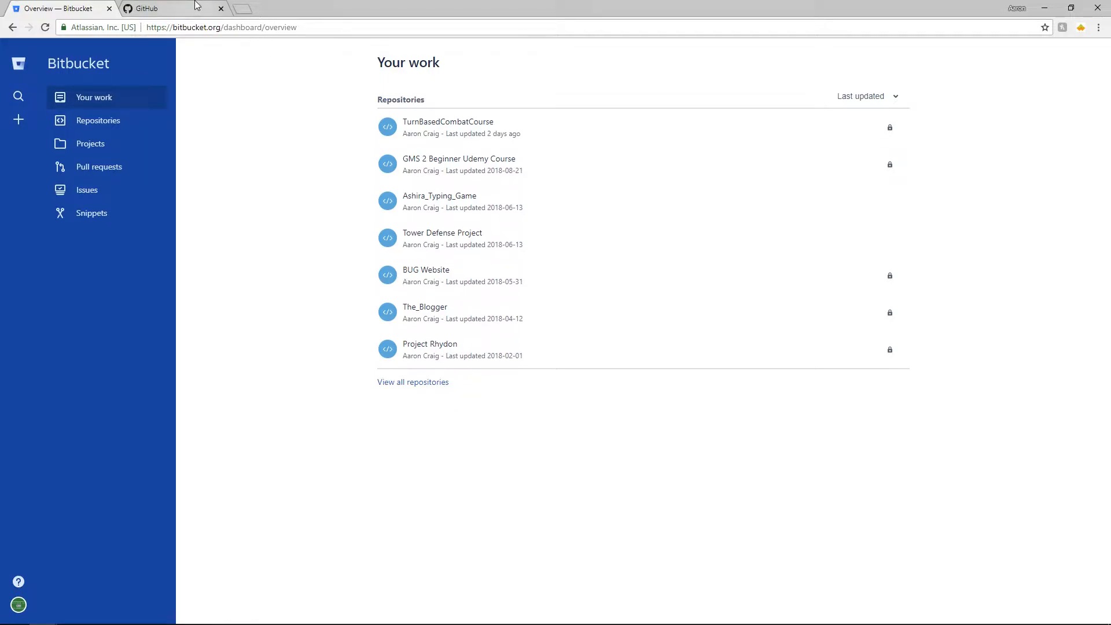
left_click(191, 8)
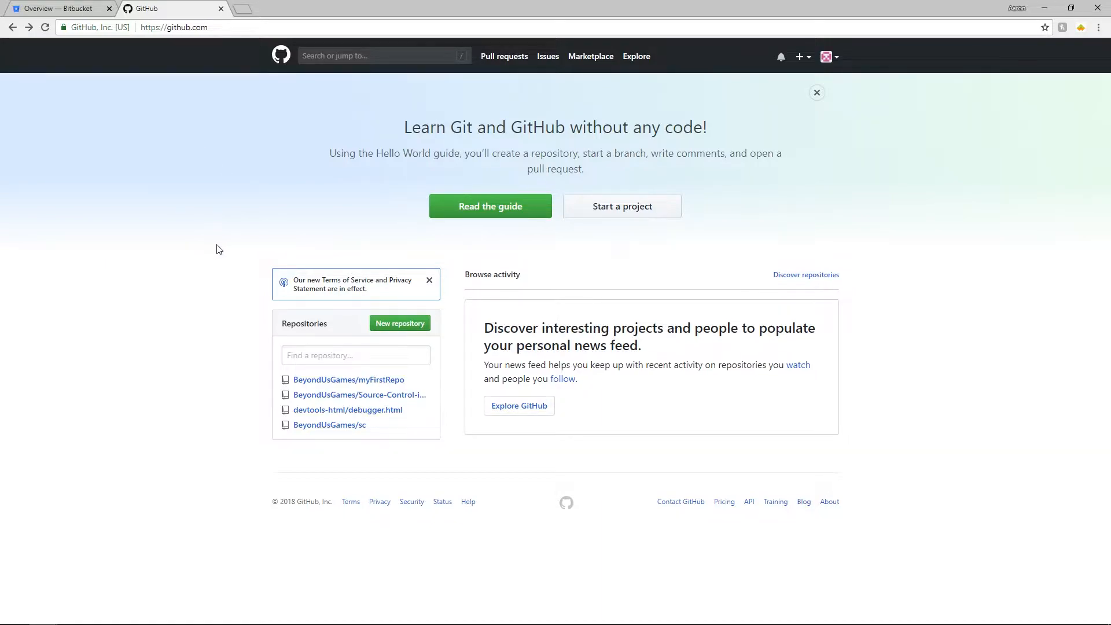
left_click(64, 8)
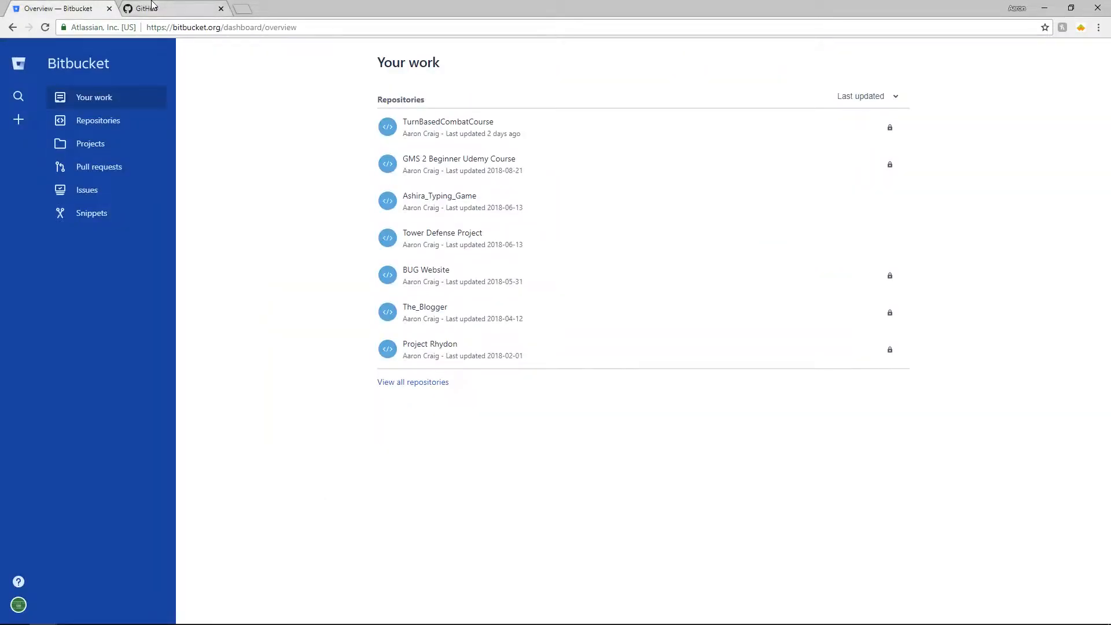
left_click(151, 8)
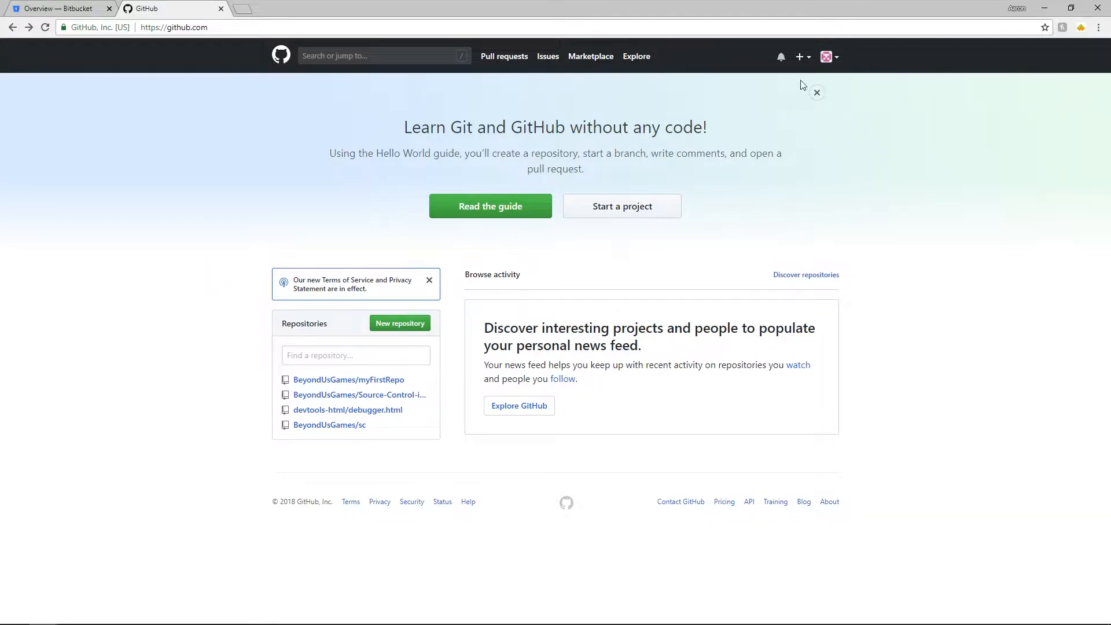
- Start a new GitHub repository and name it 'Source control test'
left_click(838, 63)
left_click(888, 137)
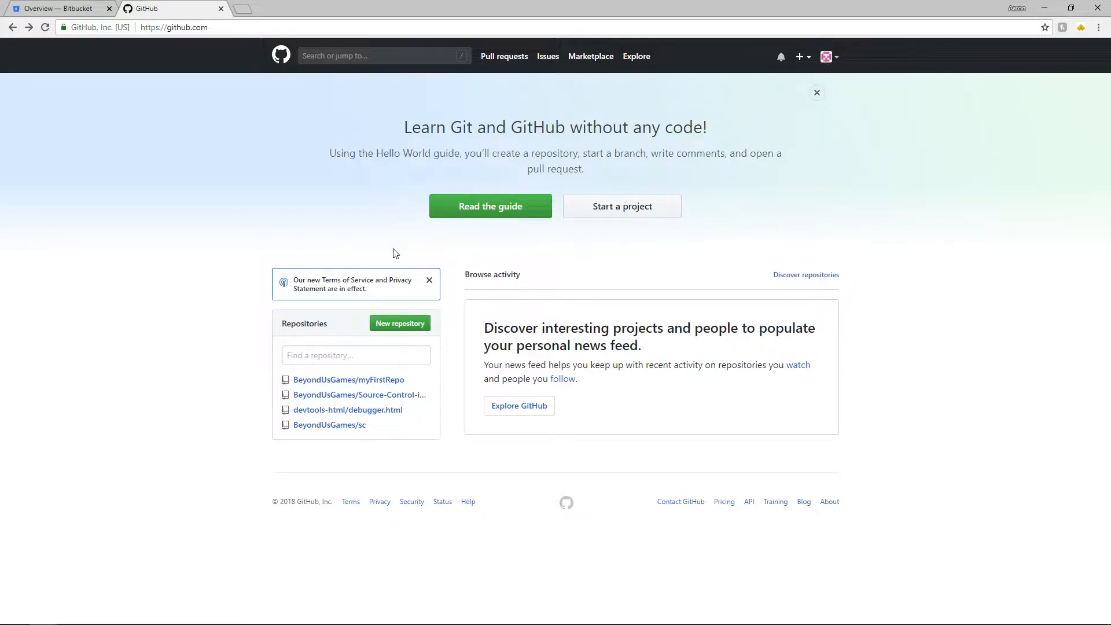
left_click(381, 331)
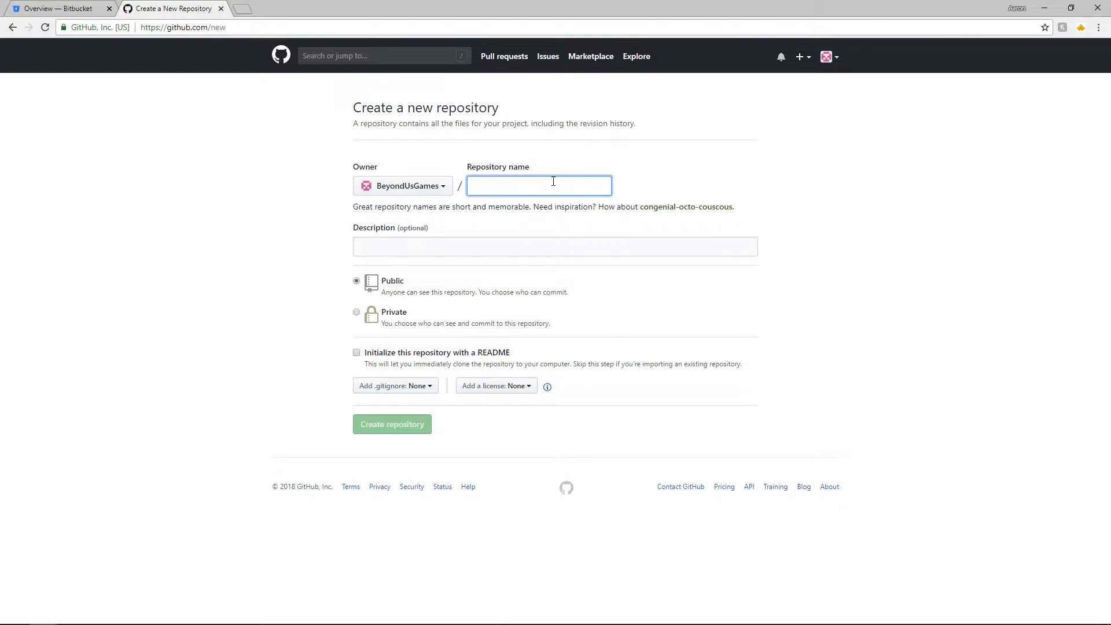
type("ource control ters")
key("BackSpace")
key("BackSpace")
type("st")
left_click(894, 185)
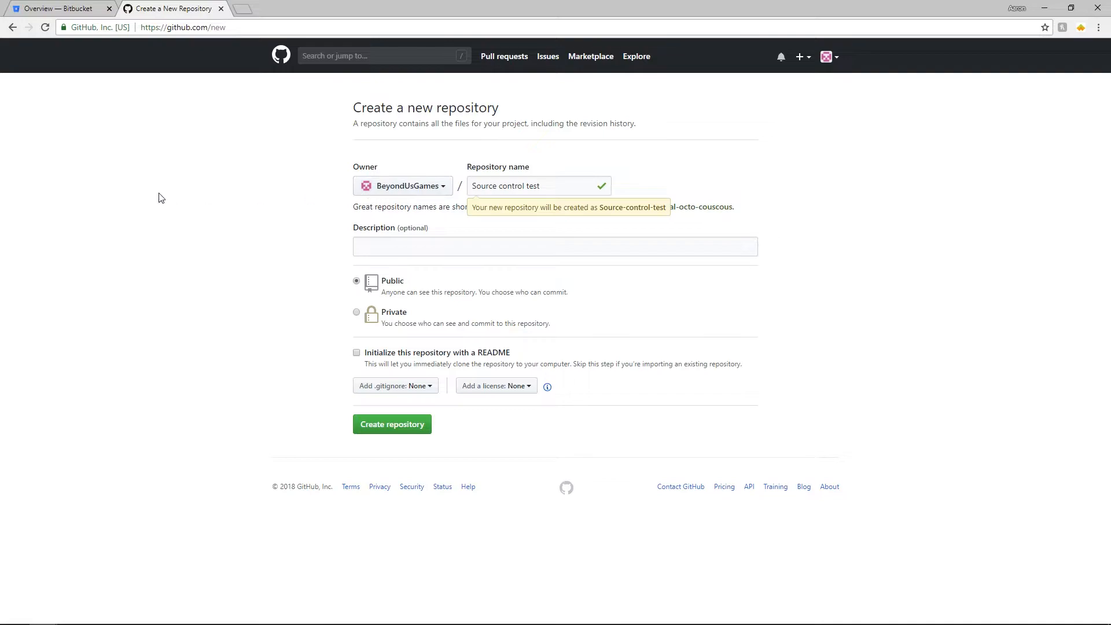
- Keep the repository public, create it, and move to the Bitbucket dashboard
left_click(440, 240)
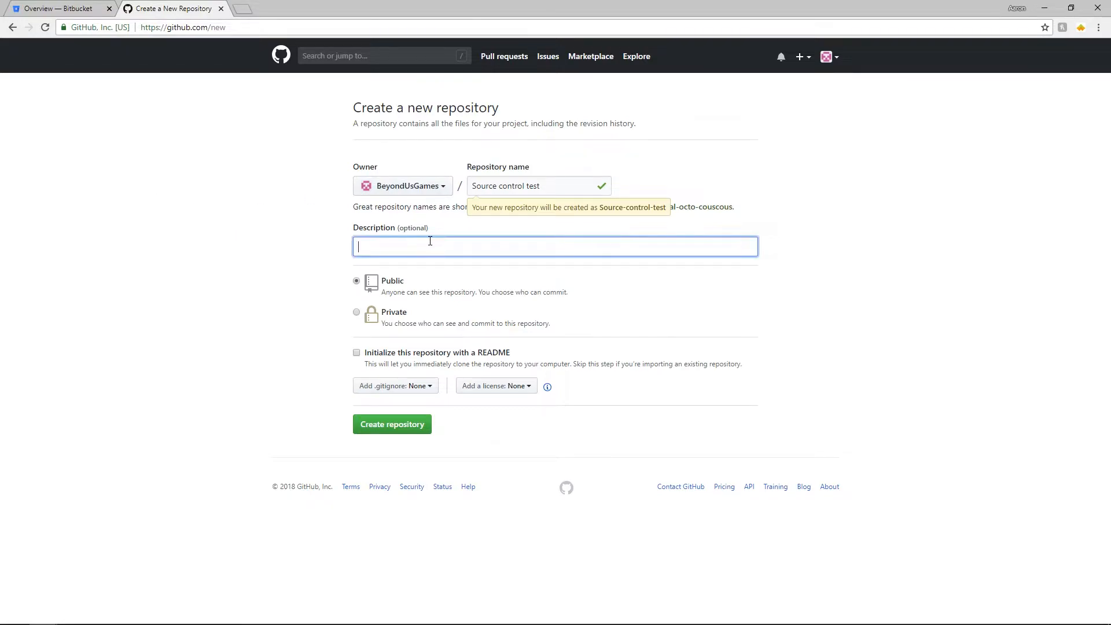
left_click(356, 313)
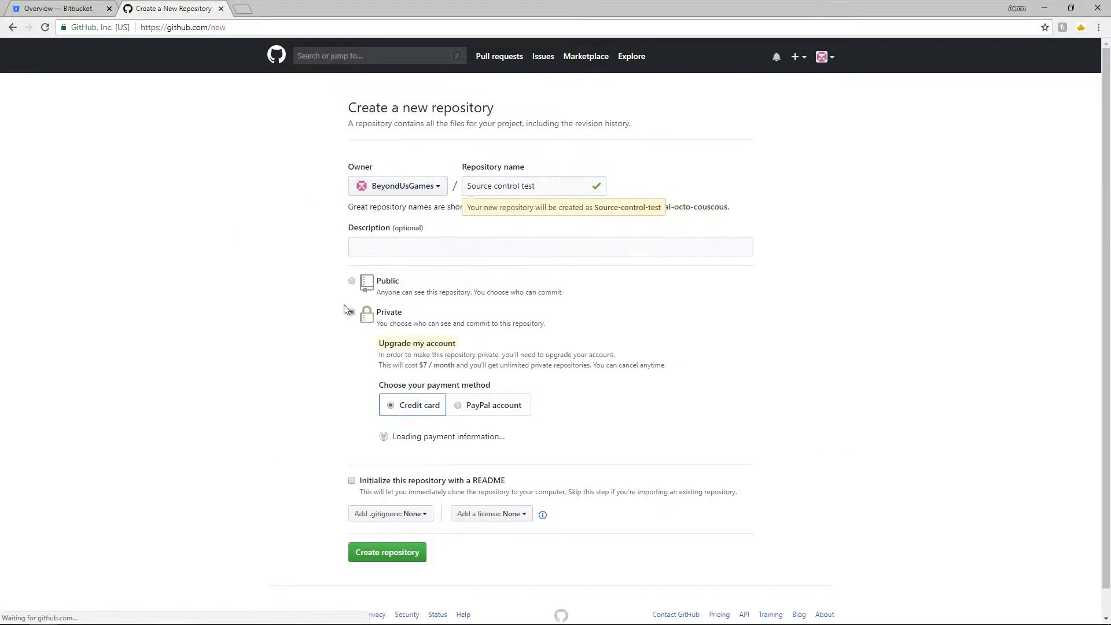
left_click(352, 282)
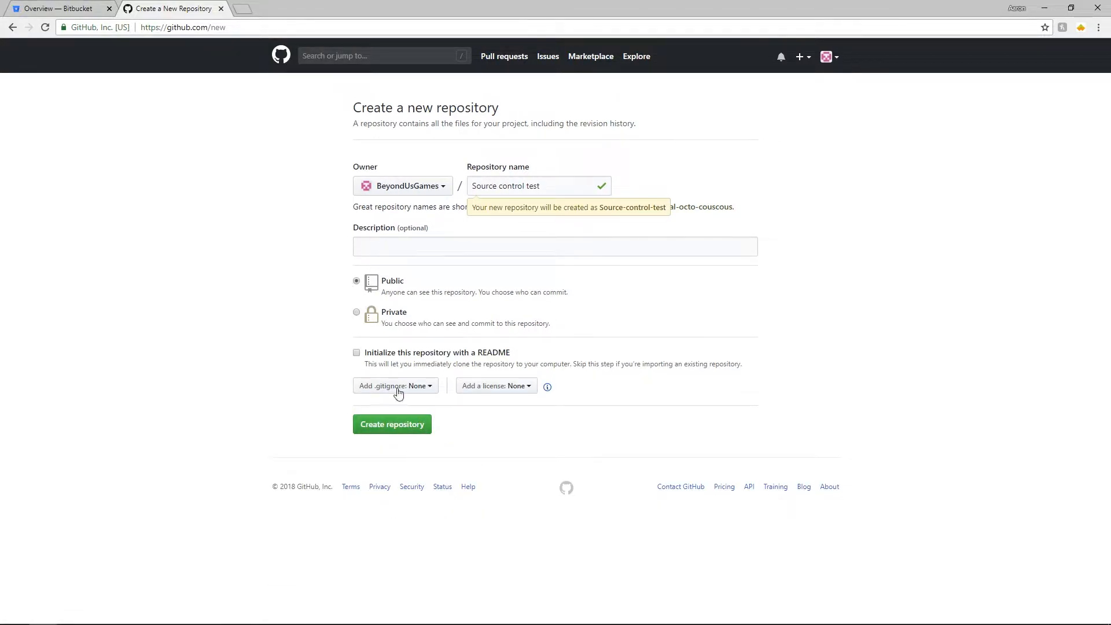
left_click(384, 424)
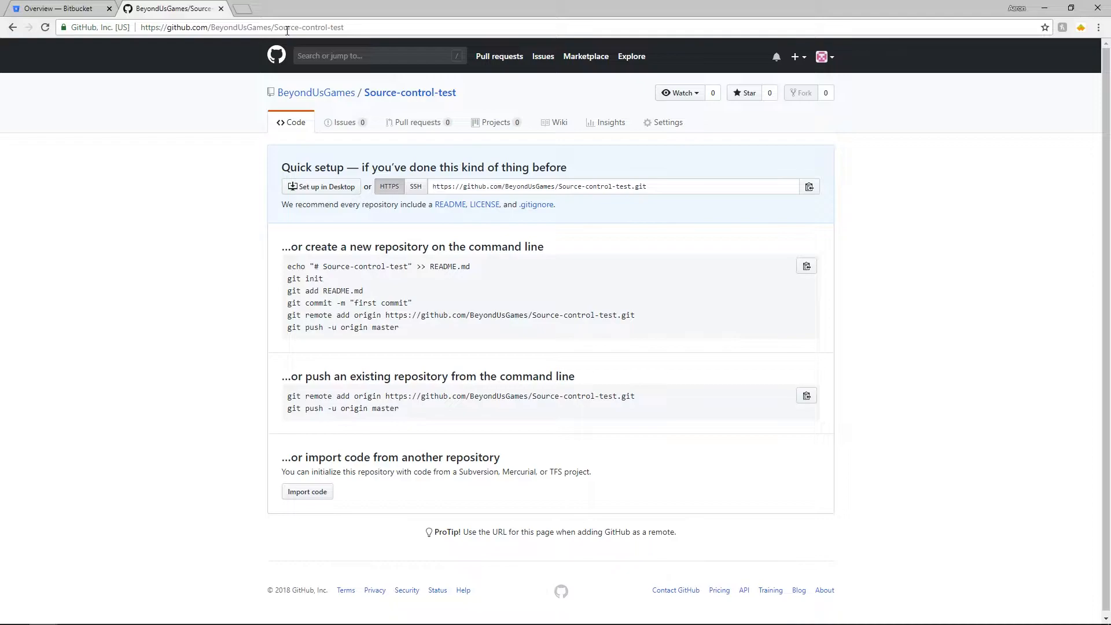
left_click(312, 26)
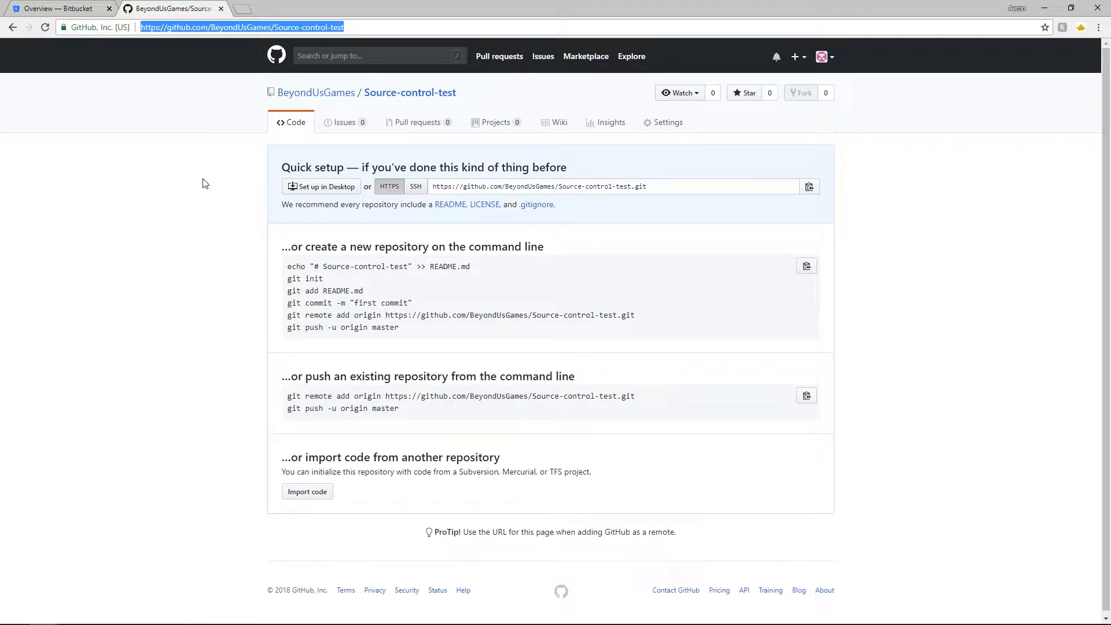
left_click(87, 9)
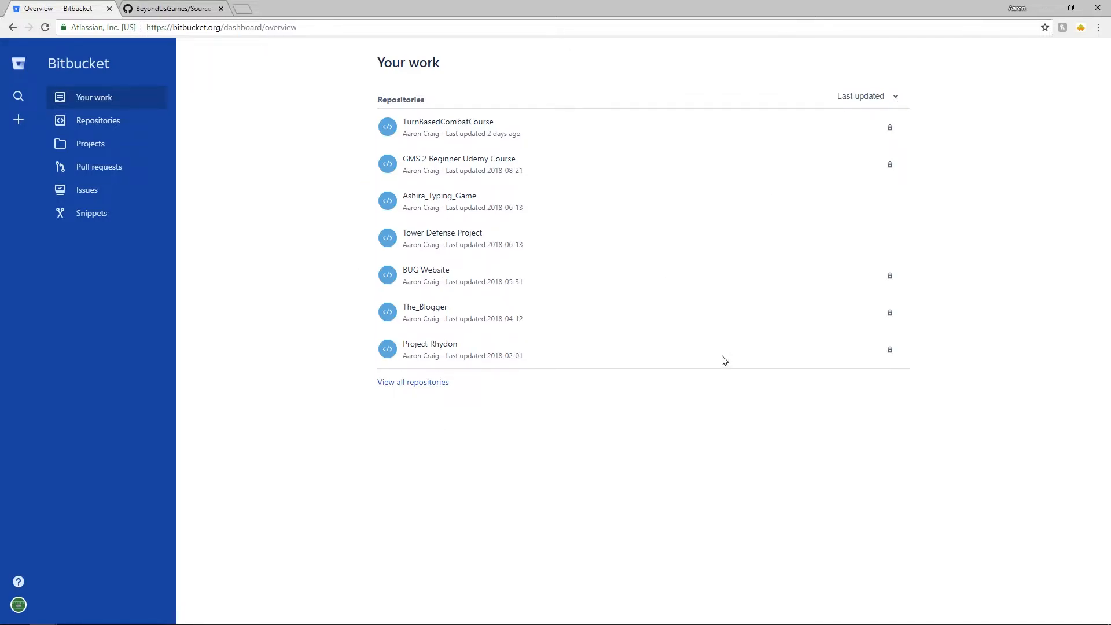
- Start a new Bitbucket repository named 'Source Control test 2'
left_click(18, 119)
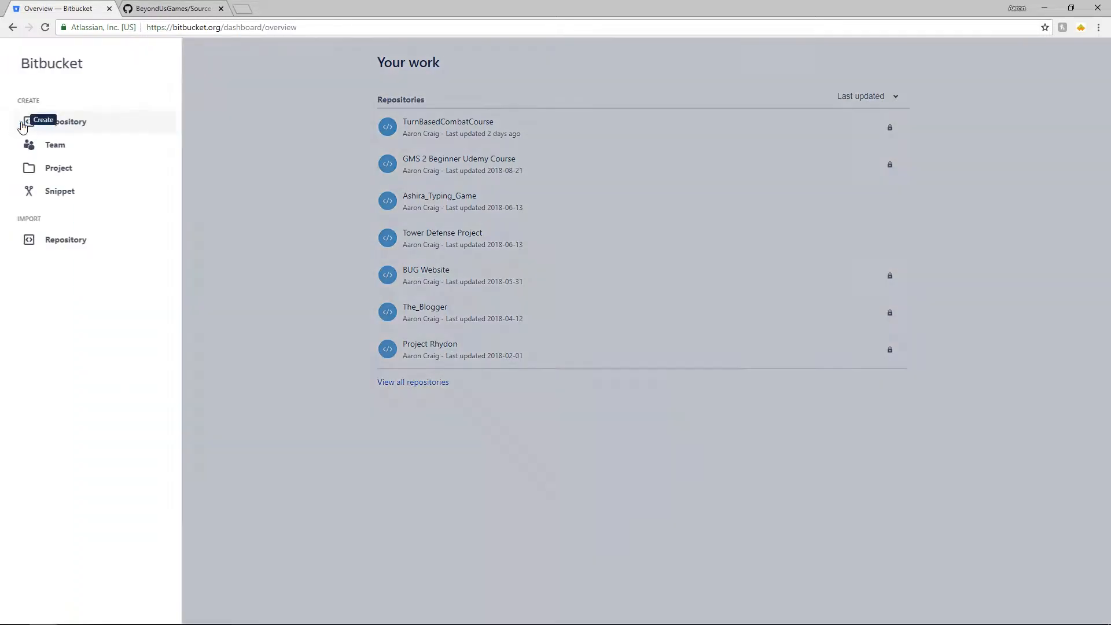
left_click(130, 124)
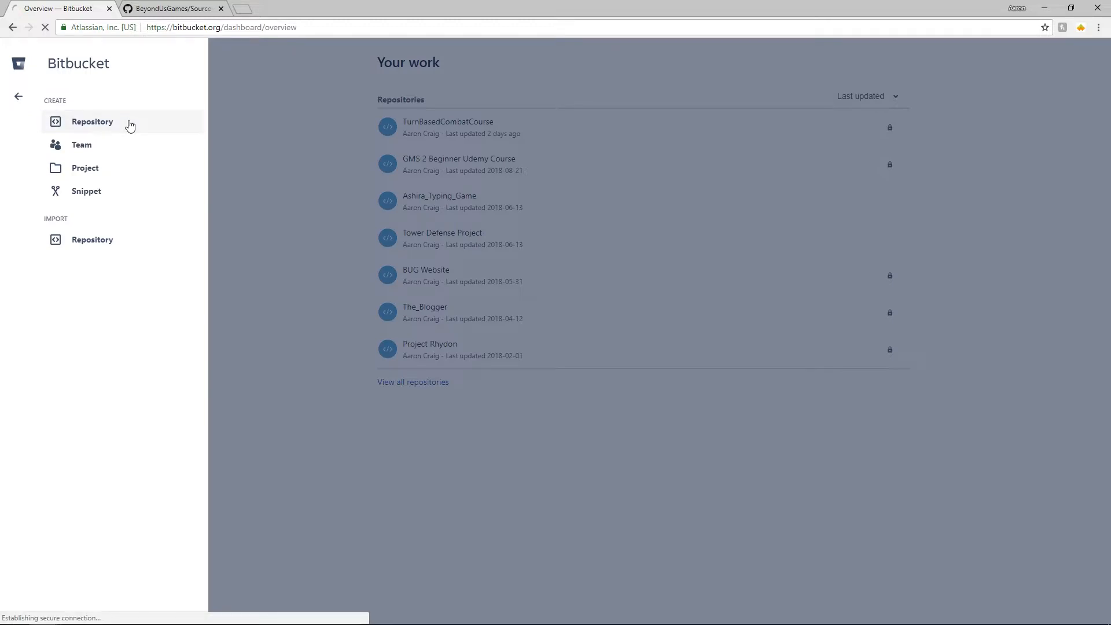
type("Source Control test 2")
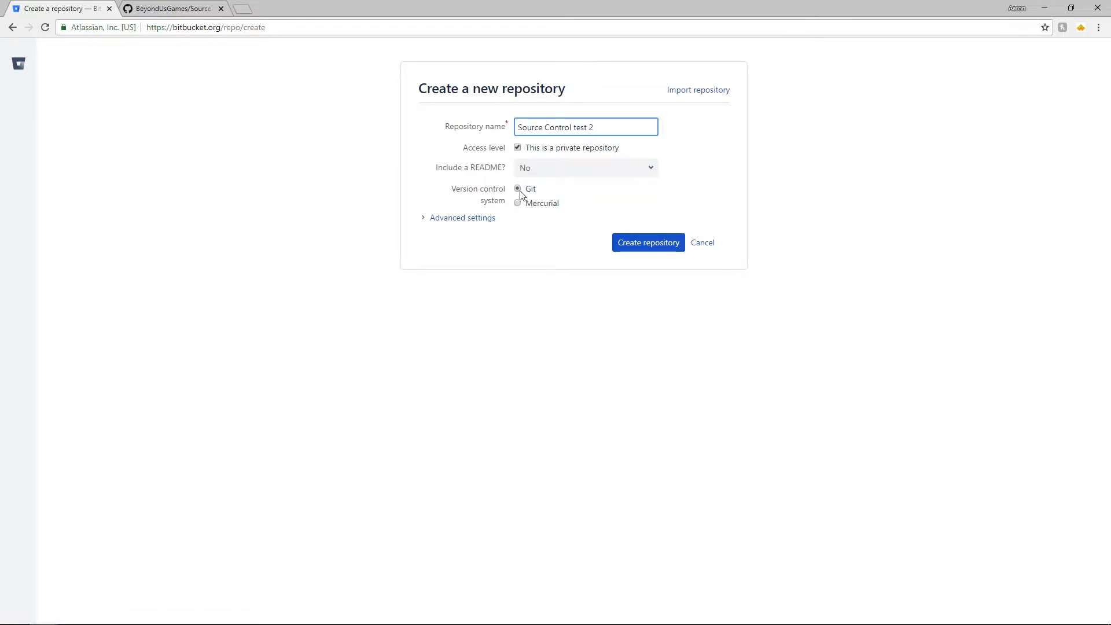
left_click(485, 219)
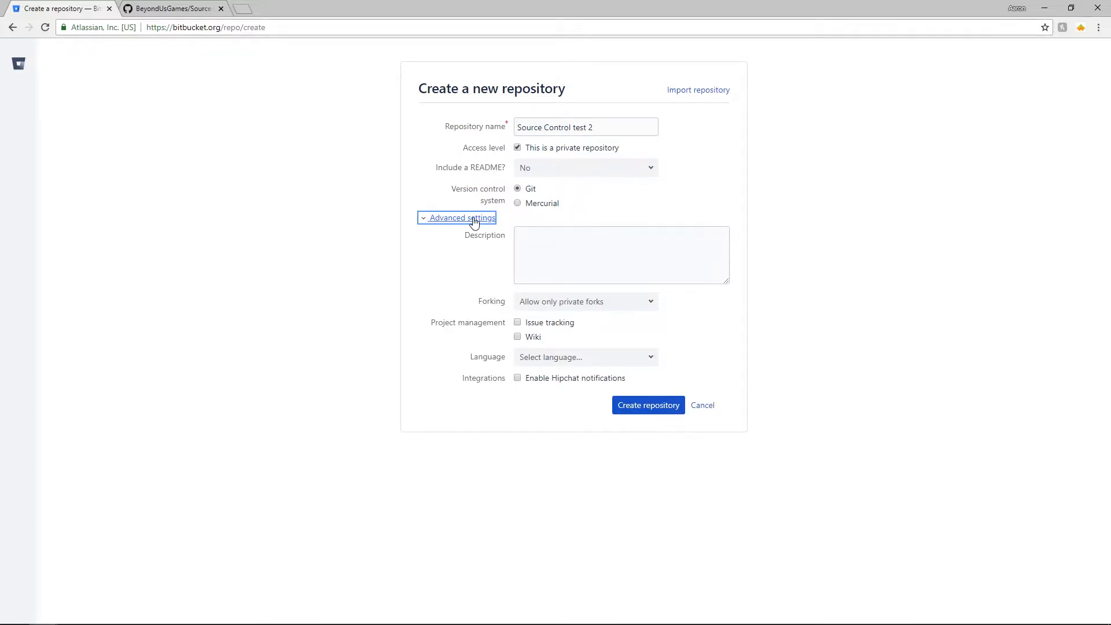
left_click(474, 222)
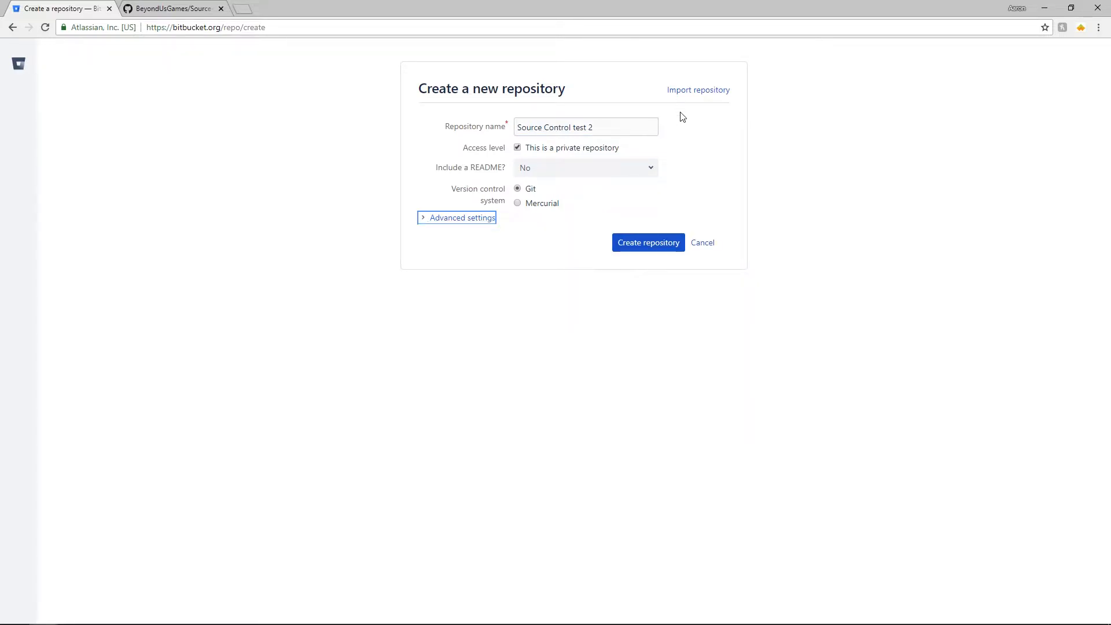
- Create the private Git repository, then launch GameMaker Studio 2
left_click(579, 153)
double_click(551, 147)
left_click(626, 244)
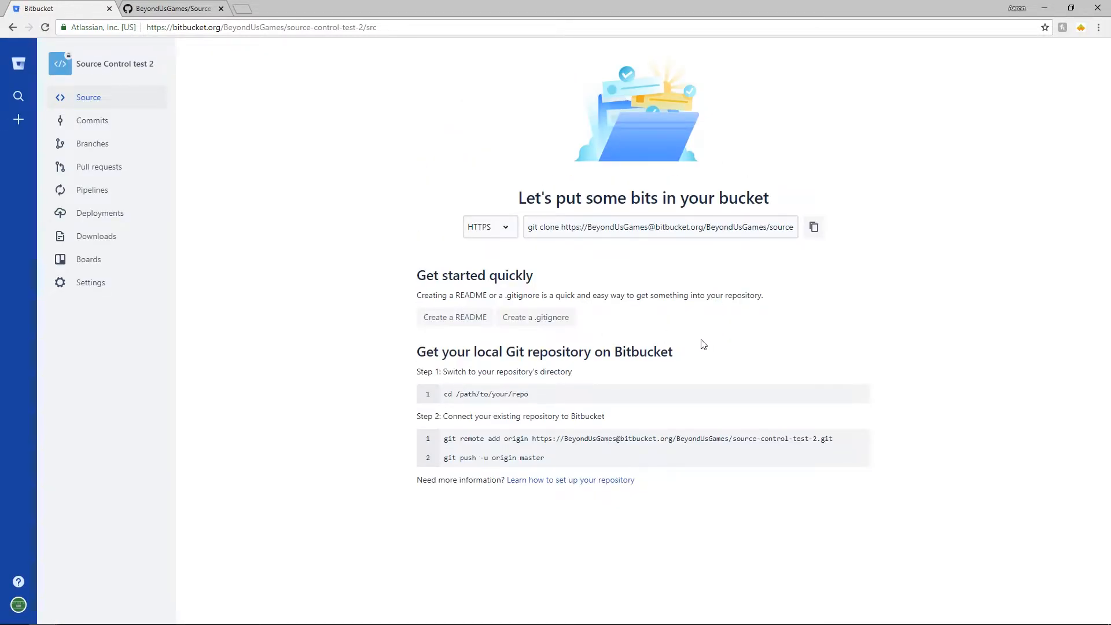
left_click(382, 27)
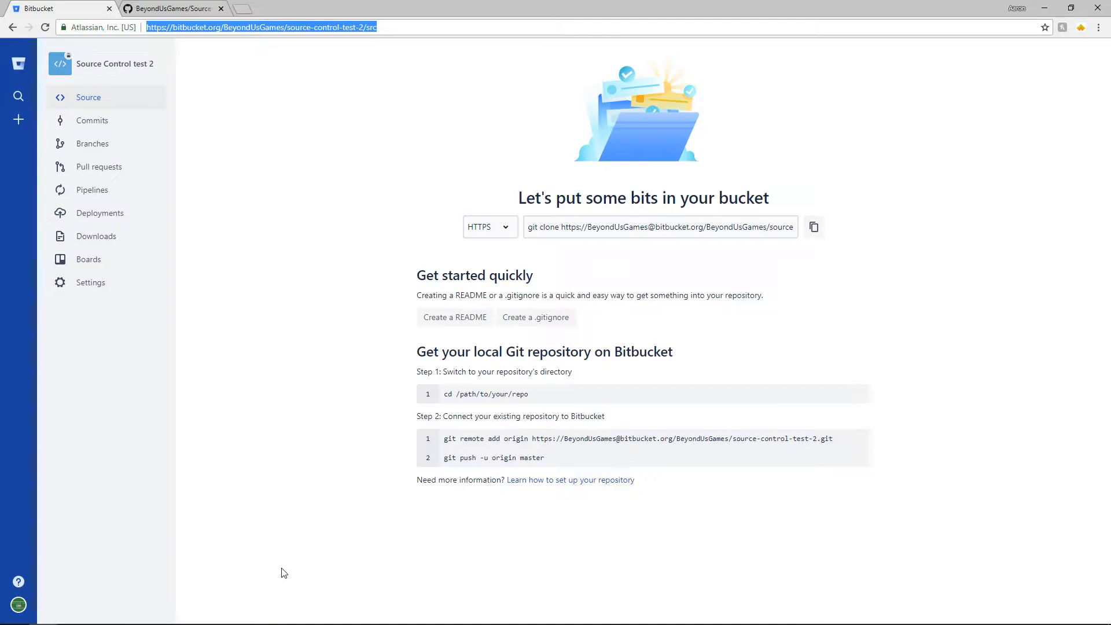
left_click(136, 617)
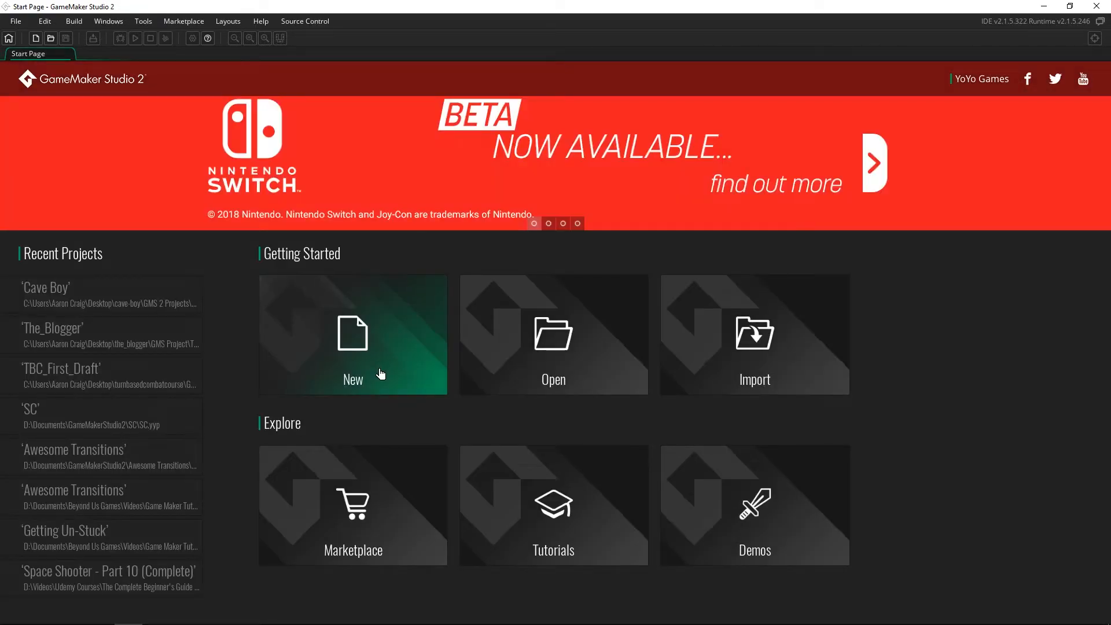
- Create a new GameMaker Language project saved as 'Source Control Test'
left_click(380, 371)
left_click(526, 354)
type("S")
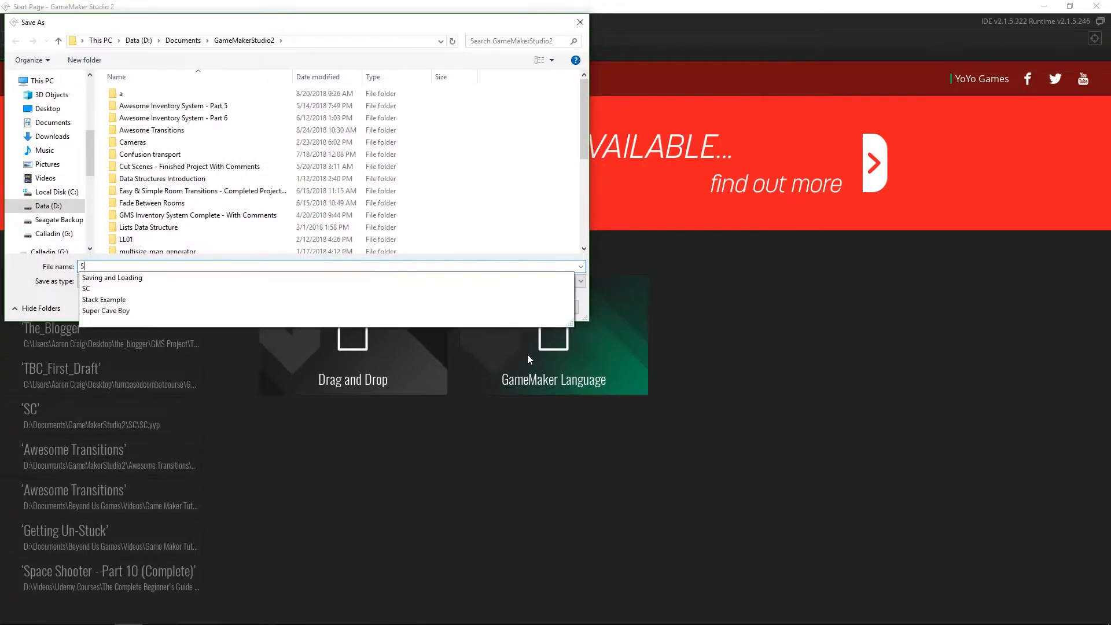
type("ource Control Test")
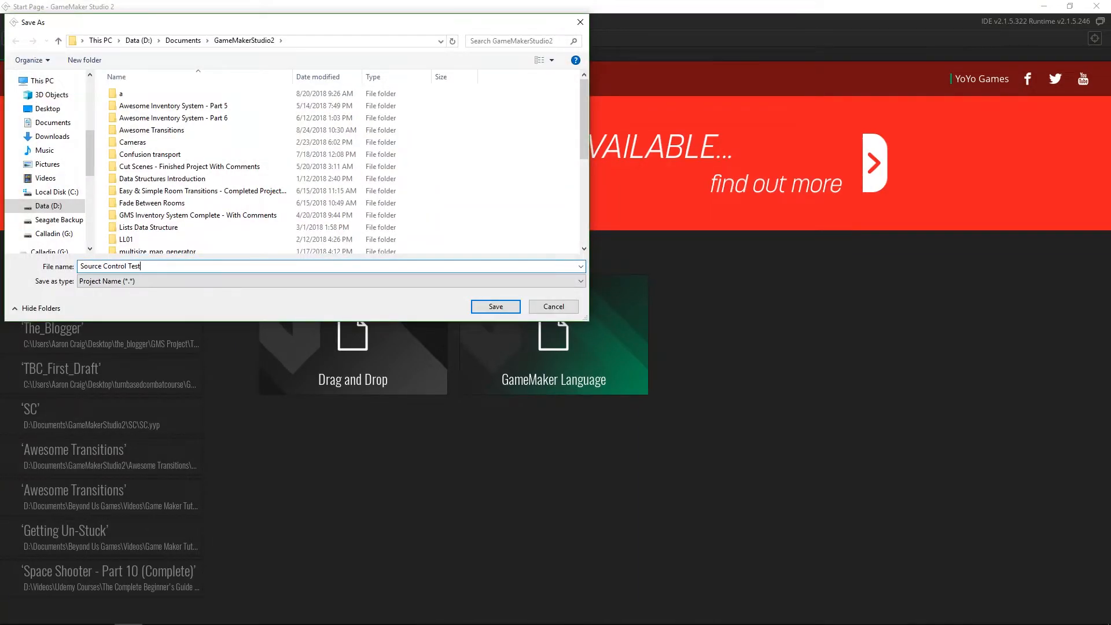
key("Return")
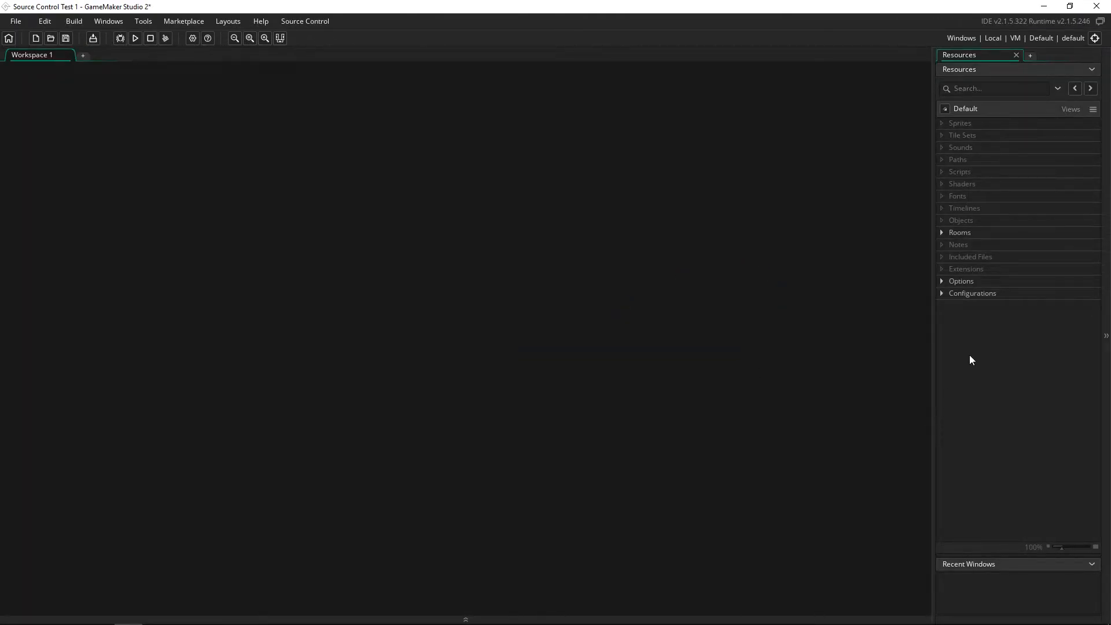
- Enable source control in the project's Main game options and apply
left_click(941, 282)
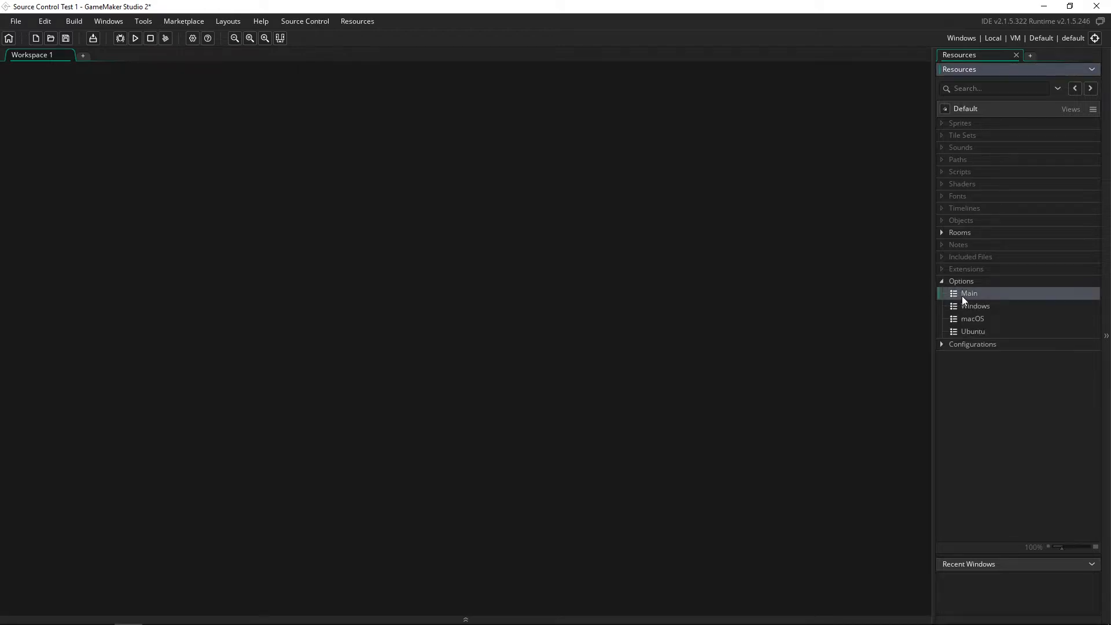
double_click(963, 296)
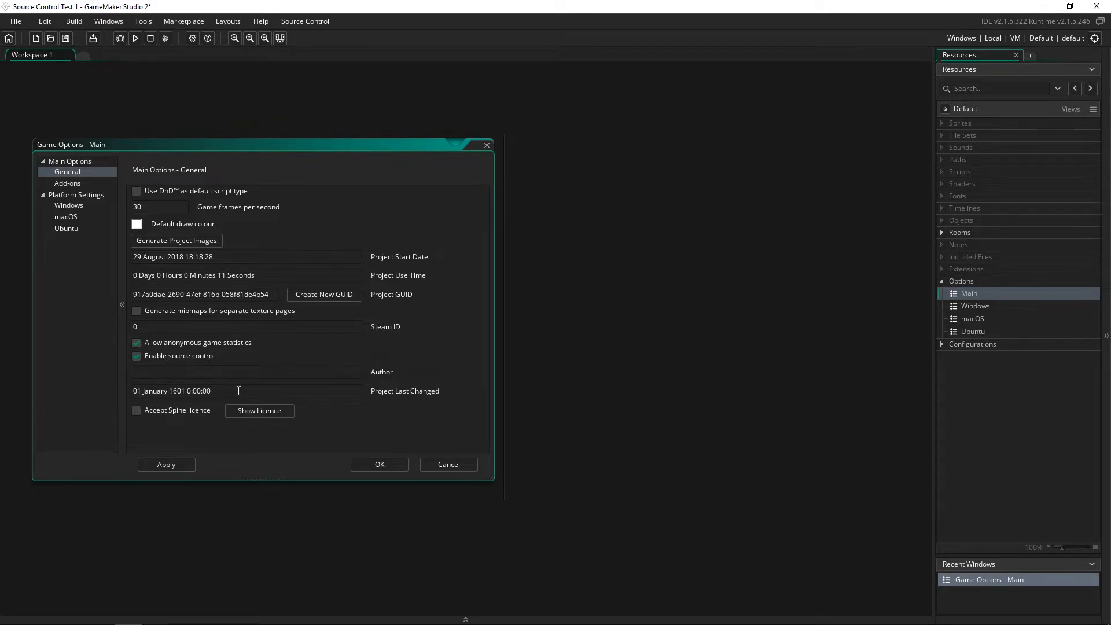
left_click(151, 357)
left_click(399, 466)
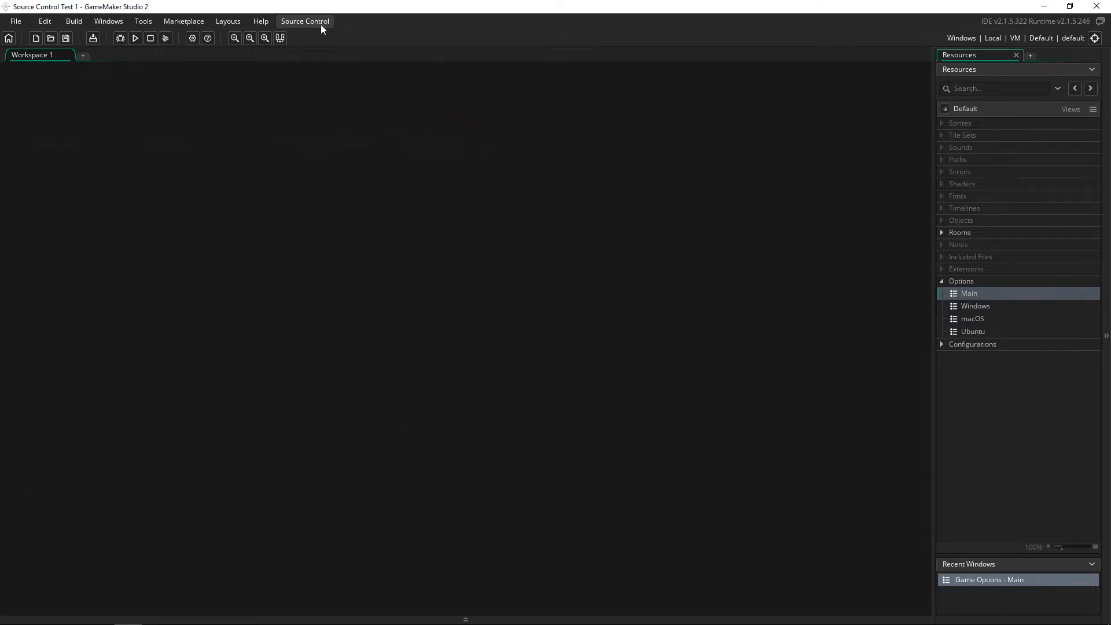
- Create the project's local Git repository via Create Project Repository and acknowledge the success message
left_click(321, 24)
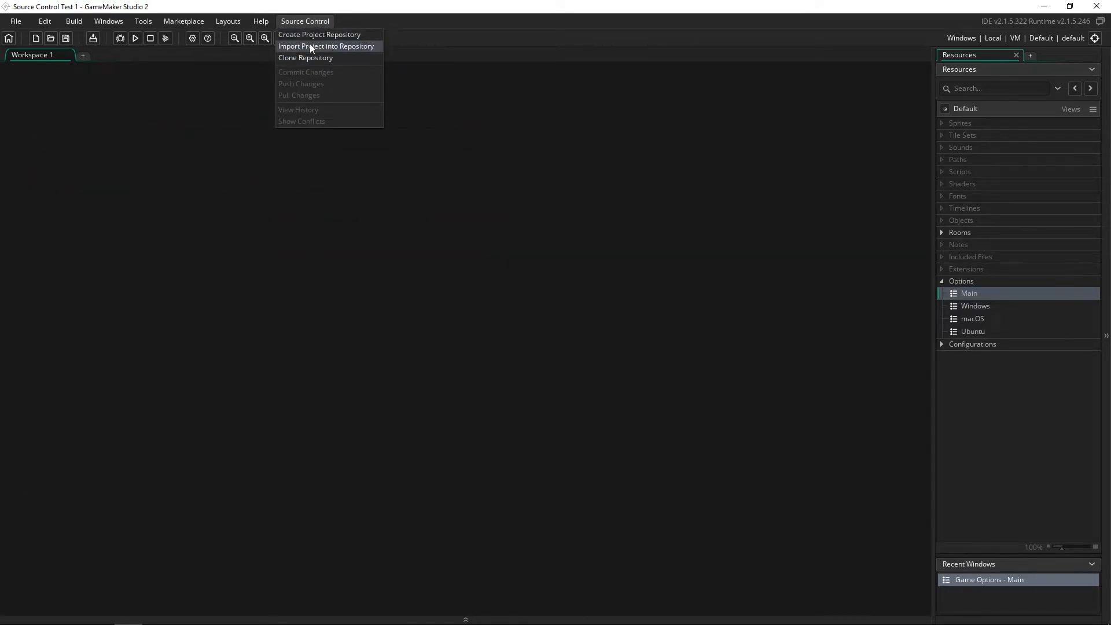
left_click(301, 22)
left_click(301, 22)
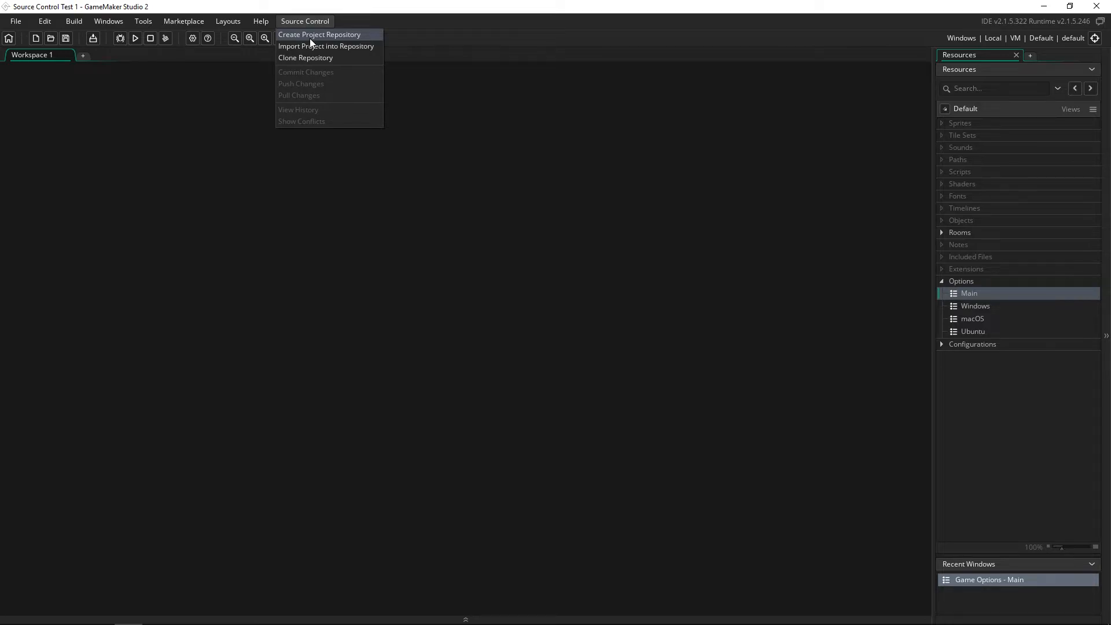
left_click(310, 35)
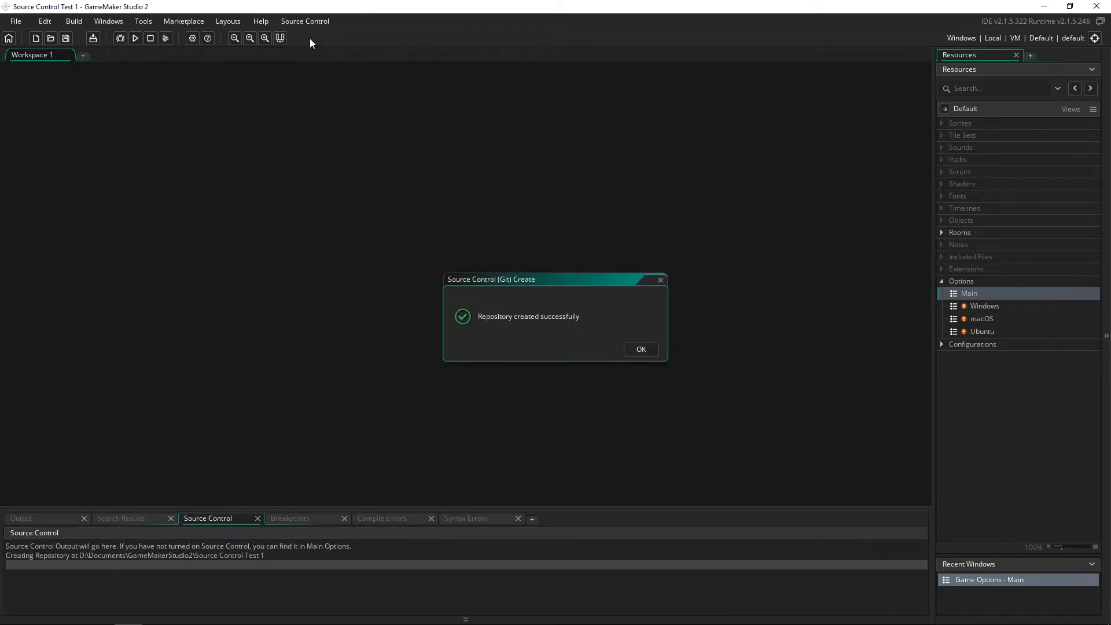
left_click(637, 348)
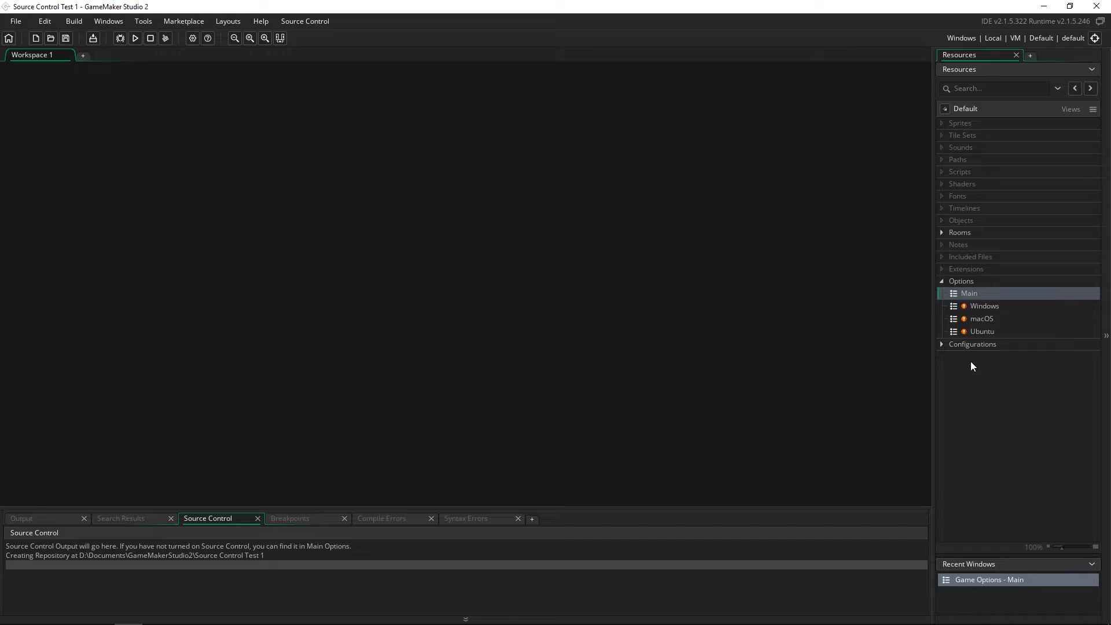
- Expand the Rooms folder and look over the Windows, macOS and Ubuntu options entries
left_click(942, 232)
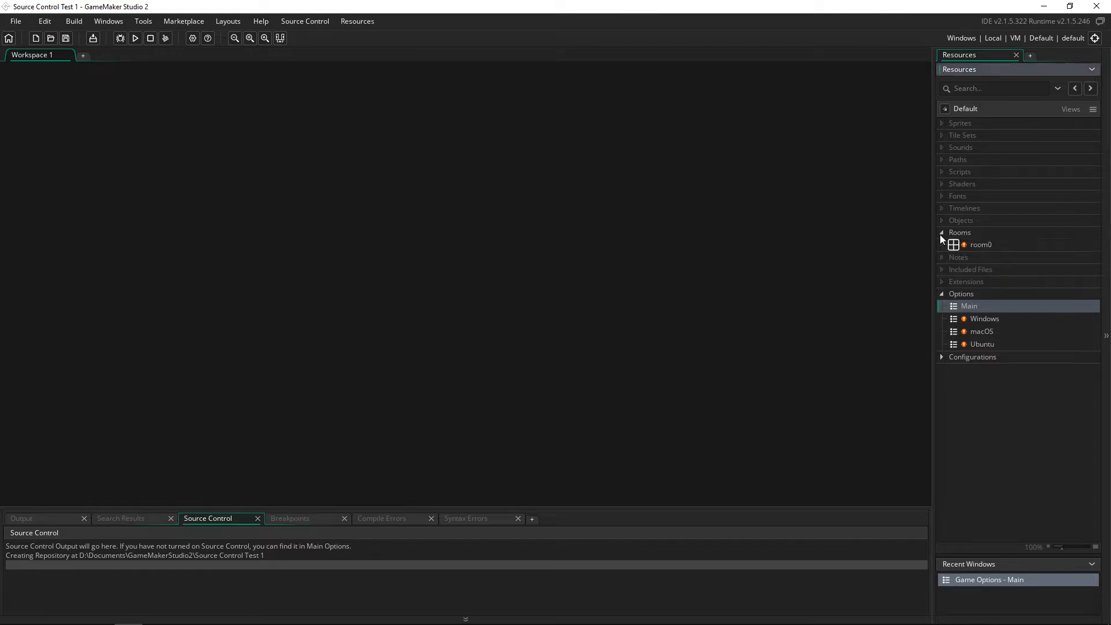
left_click(975, 320)
left_click(974, 331)
left_click(968, 342)
left_click(971, 328)
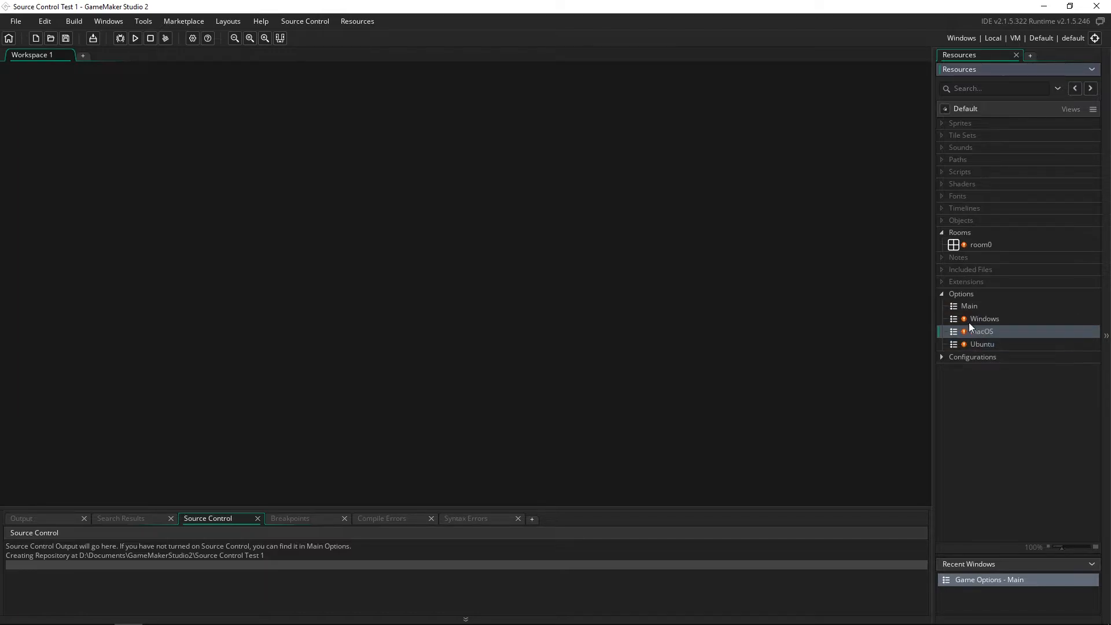
left_click(961, 247)
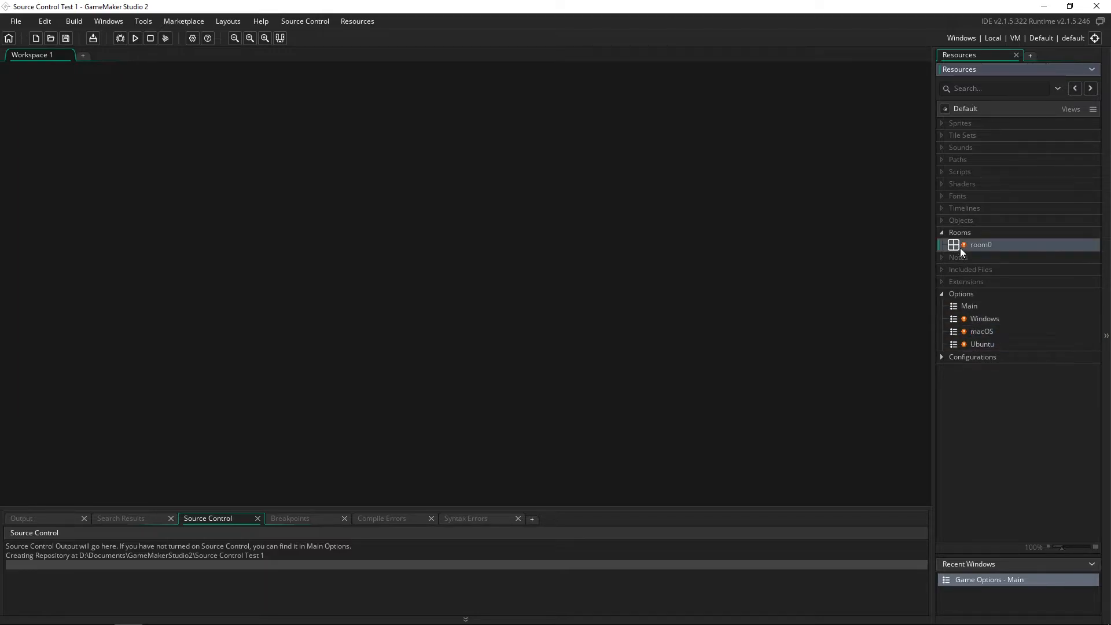
- Create a new sprite in the Sprites folder named sprTest
right_click(962, 121)
left_click(972, 125)
type("sprTest")
key("Return")
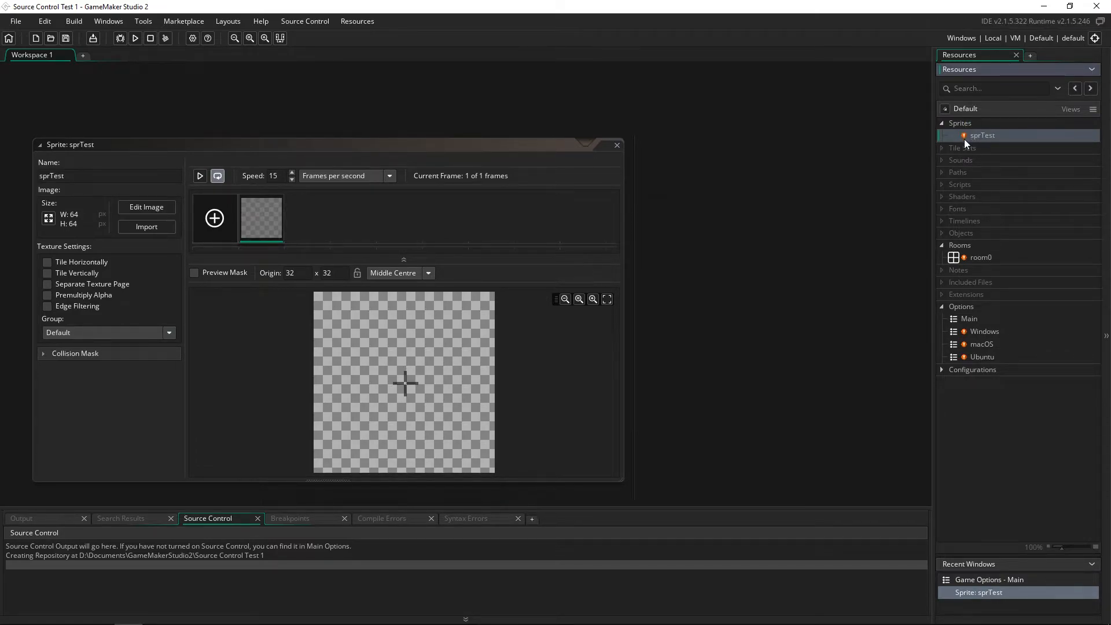
left_click(983, 258)
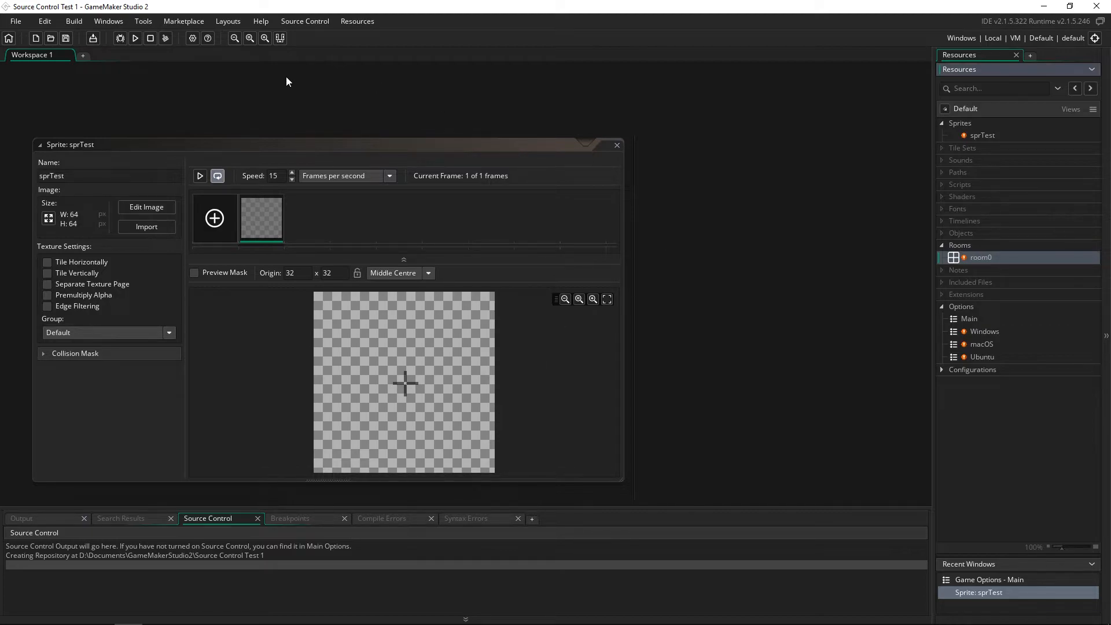
left_click(320, 20)
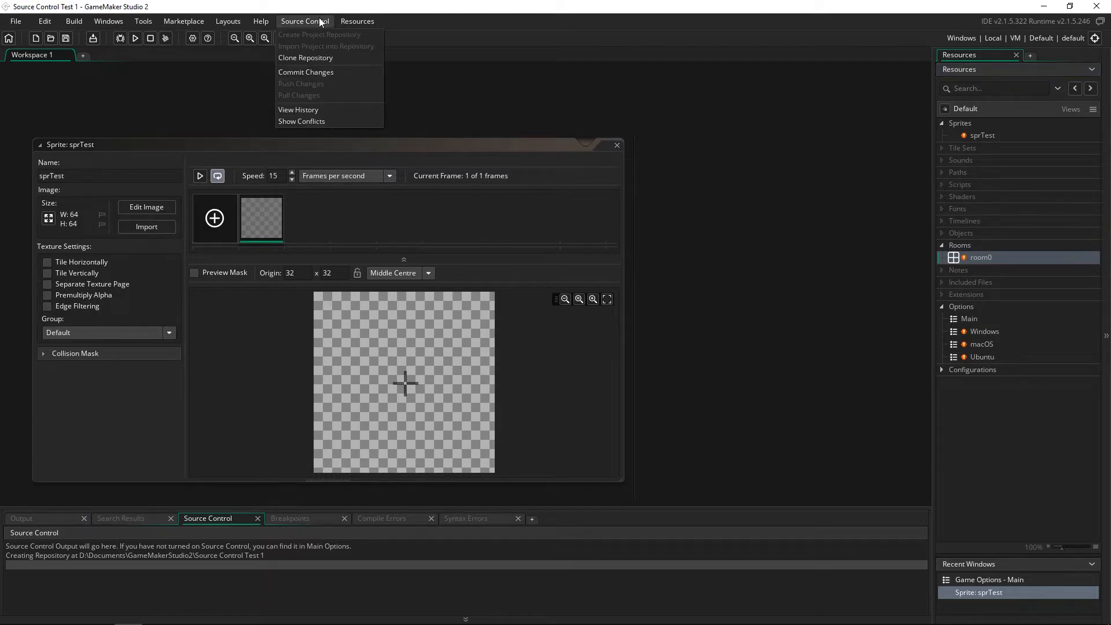
- Stage all 25 changed files and commit them with the message 'Just created a frseh project'
left_click(329, 73)
scroll(571, 333, "down", 4)
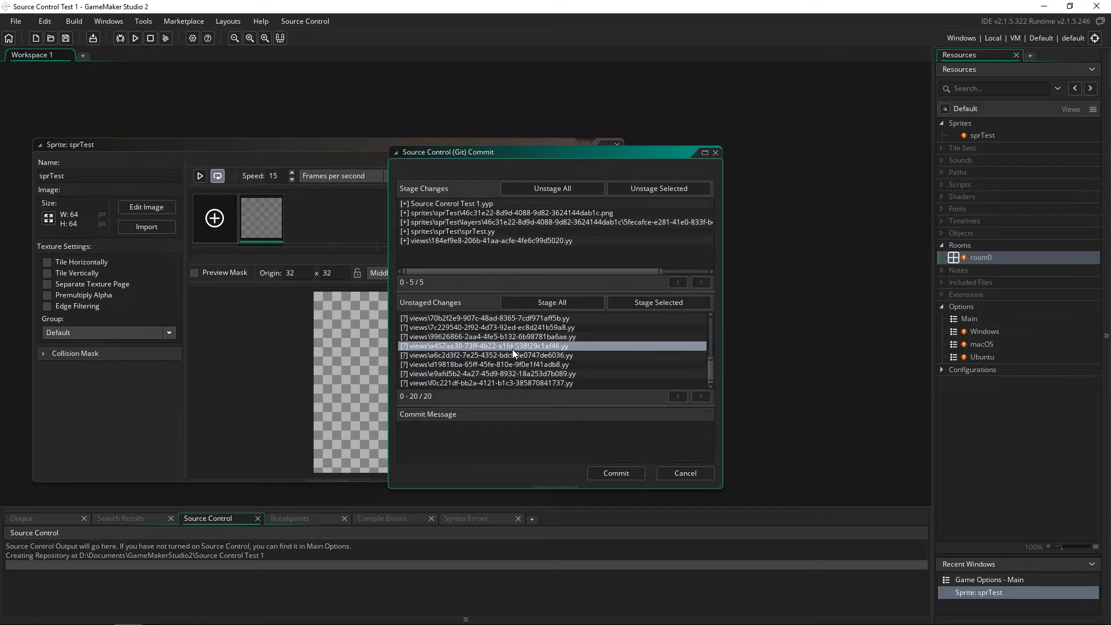
scroll(541, 376, "up", 3)
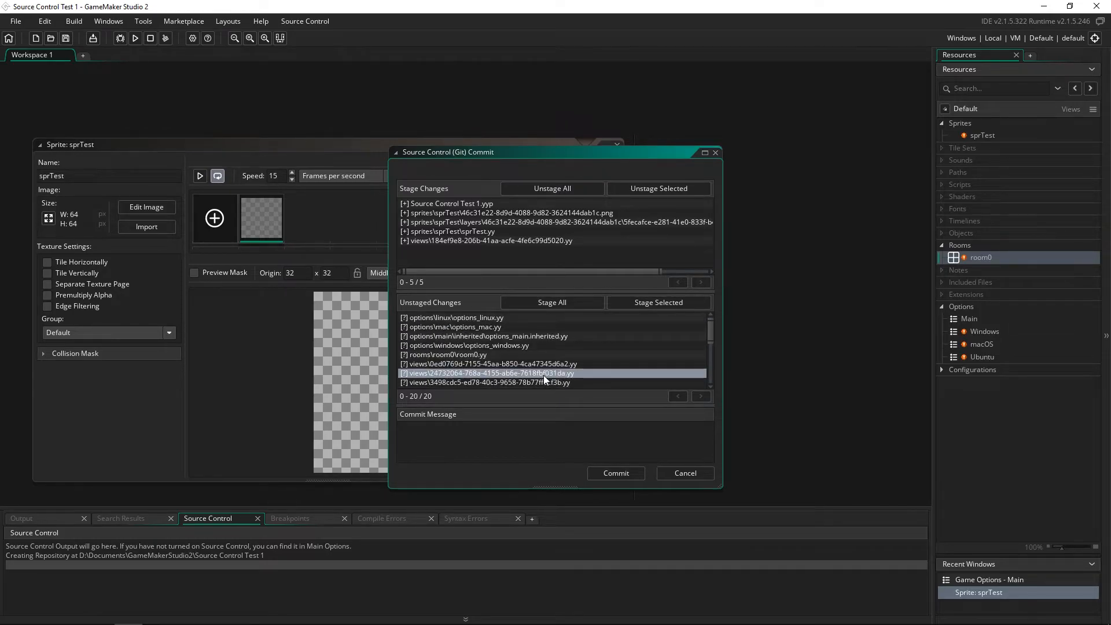
left_click(544, 301)
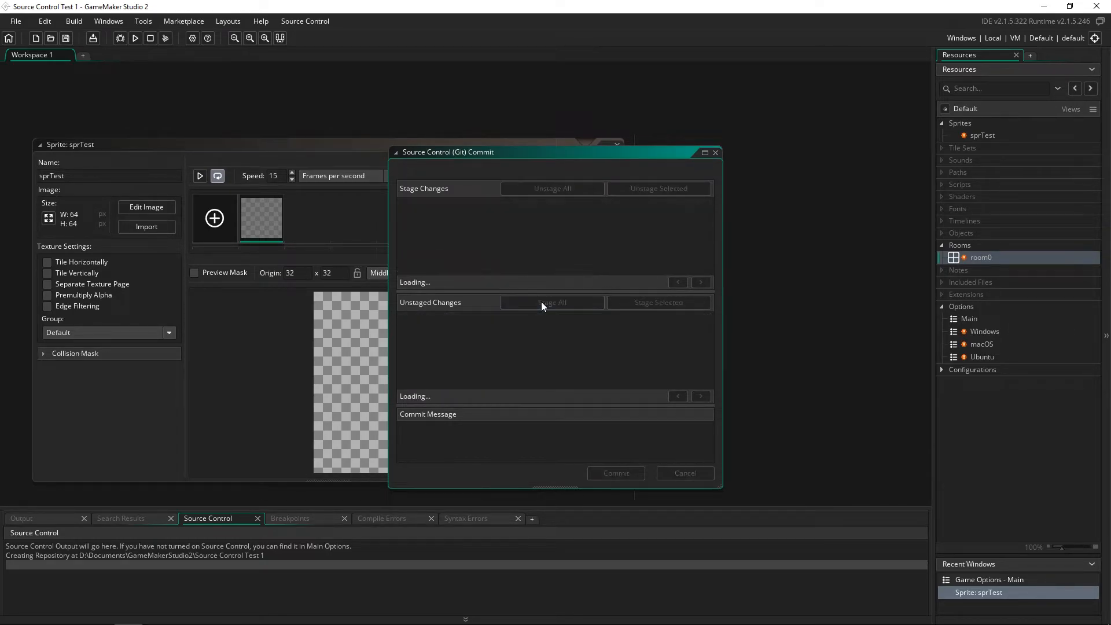
left_click(491, 425)
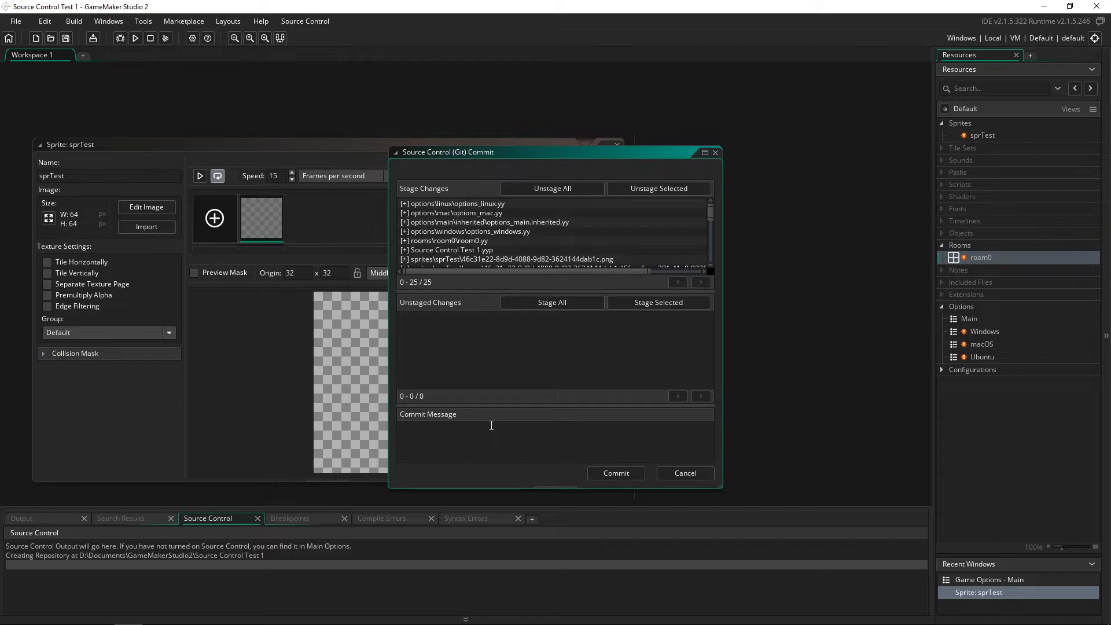
type("Just created a frsehj")
key("BackSpace")
type("project.")
left_click(630, 471)
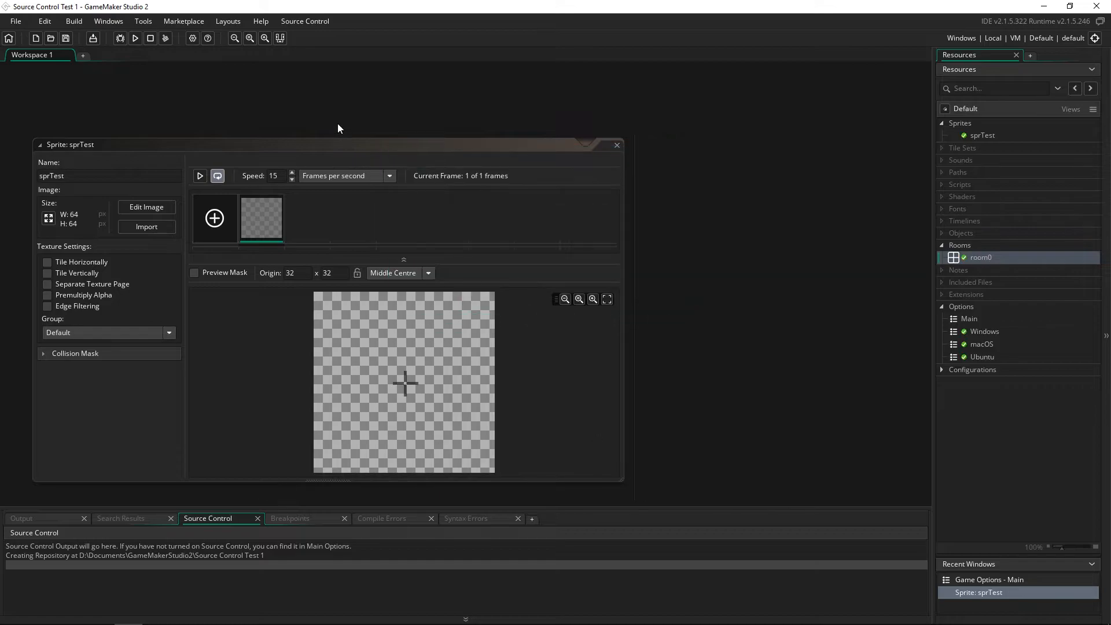
left_click(307, 23)
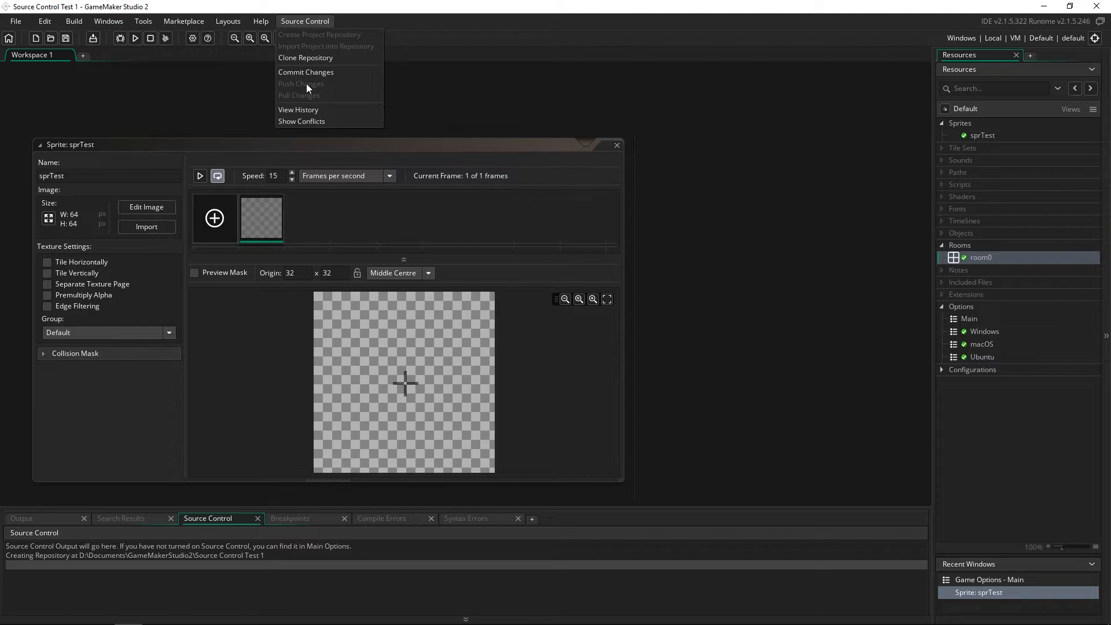
- In Git plugin preferences, delete the User/Pass login and tick 'Automatically enable source control'
left_click(308, 28)
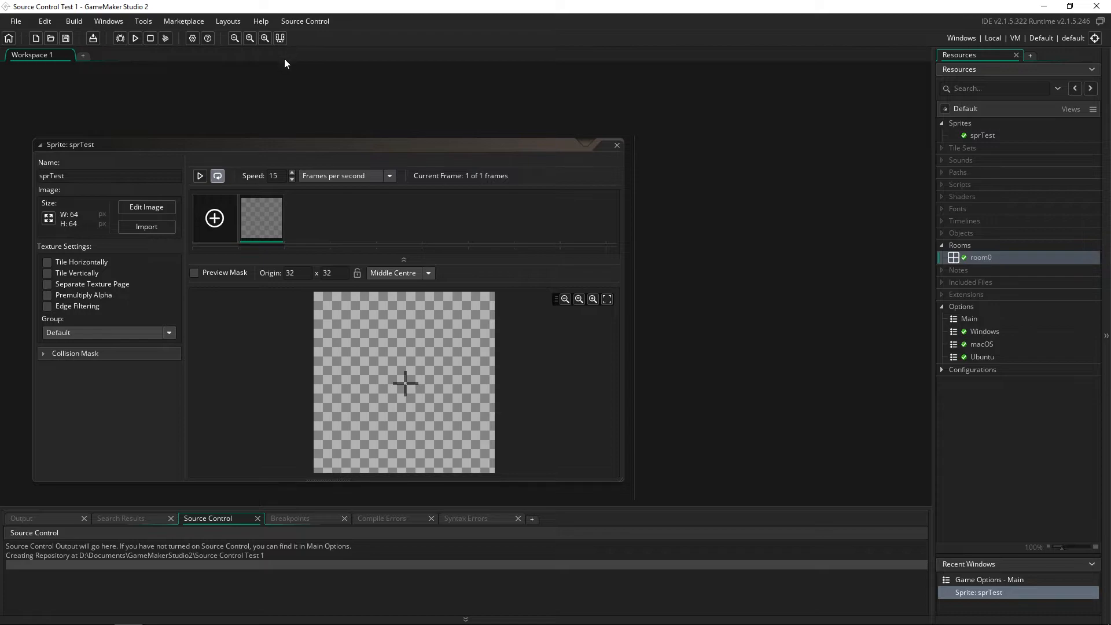
left_click(16, 22)
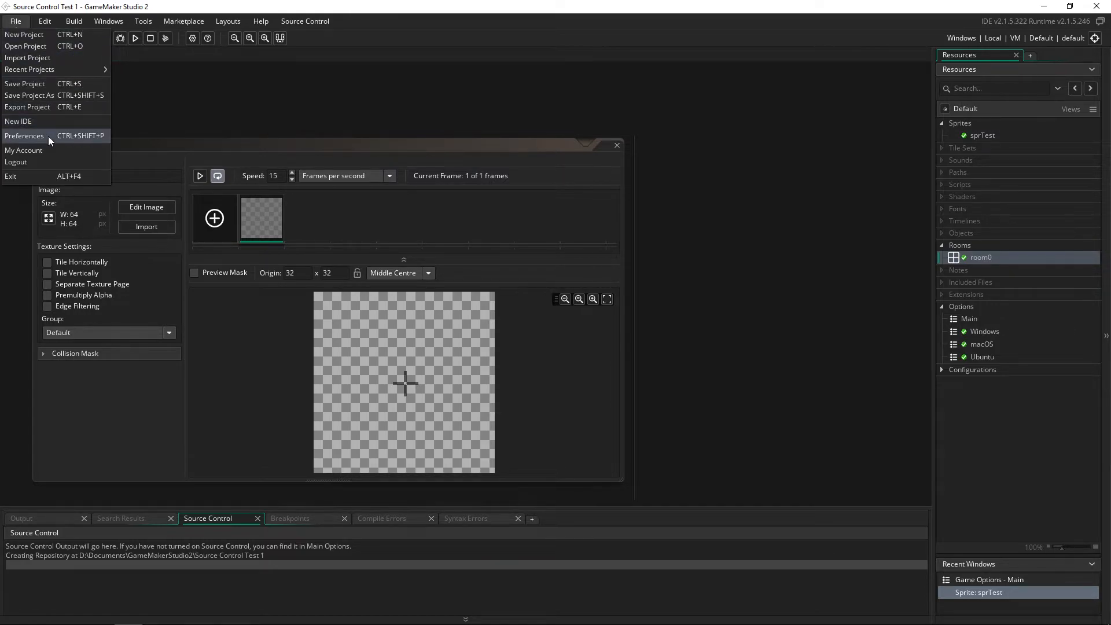
left_click(47, 136)
left_click(349, 342)
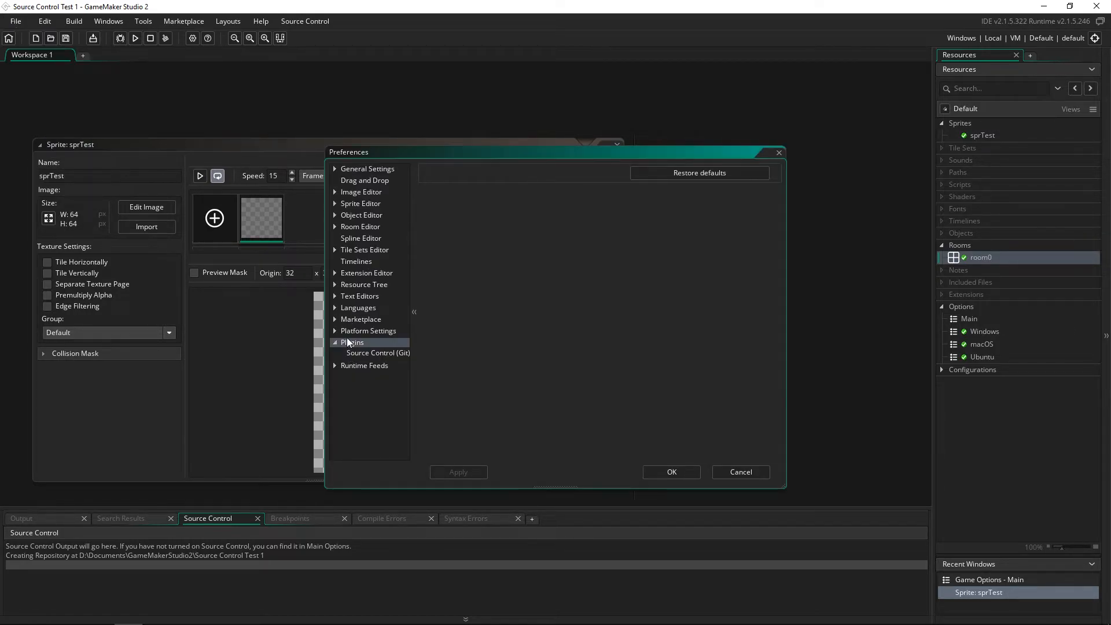
left_click(371, 353)
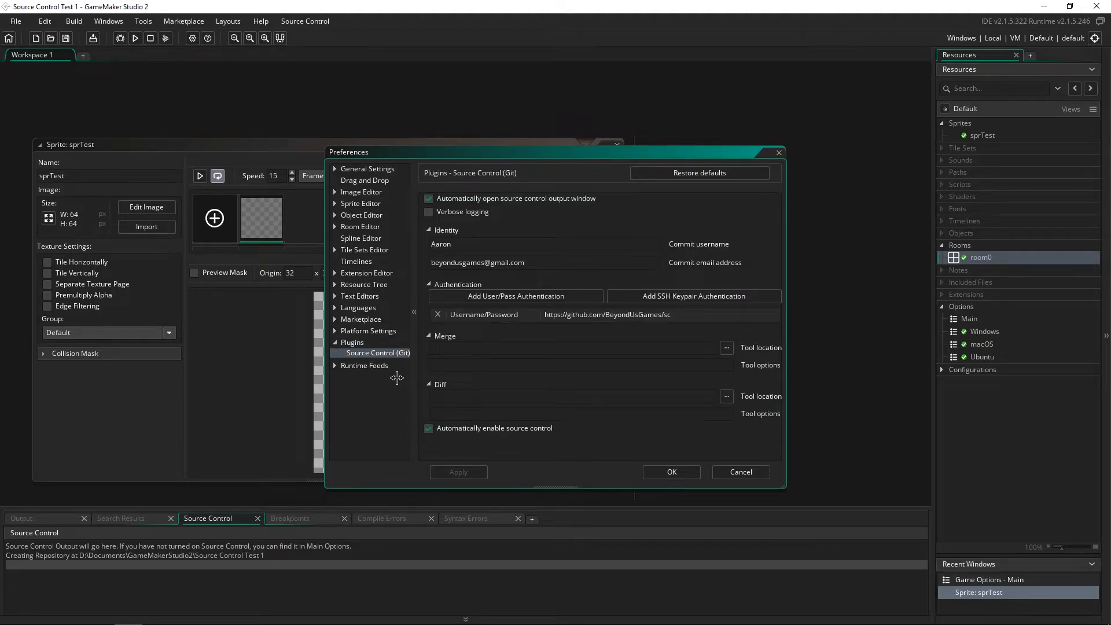
left_click(437, 315)
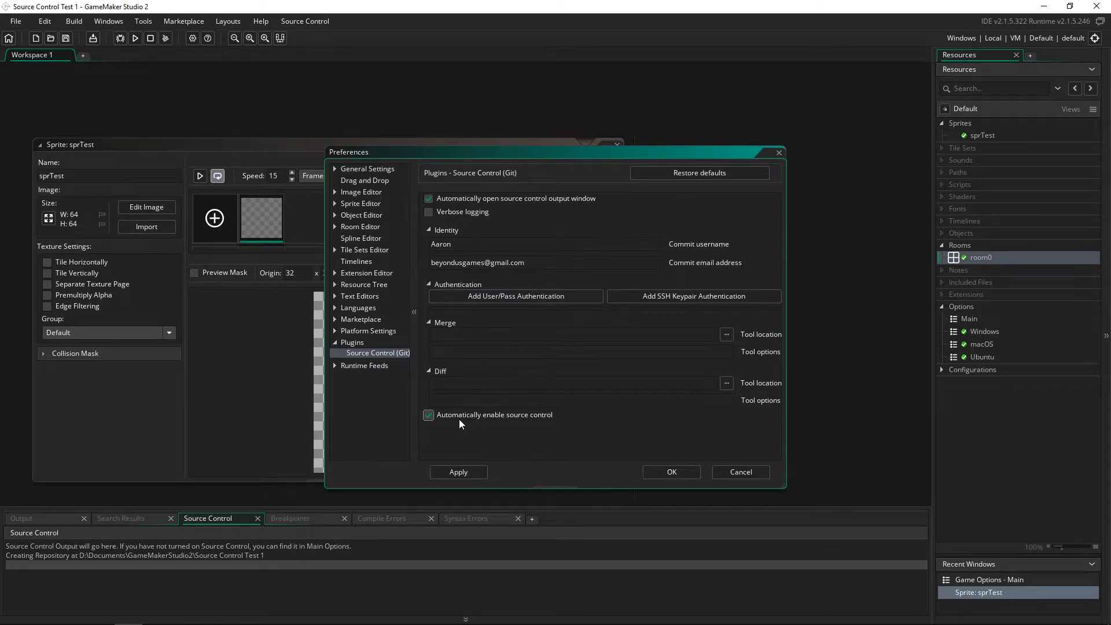
left_click(488, 414)
- Check the commit username and e-mail fields, then add a new User/Pass authentication
left_click(466, 247)
left_click(506, 258)
left_click(494, 248)
left_click_drag(450, 244, 431, 246)
left_click(474, 246)
left_click(497, 248)
left_click(505, 295)
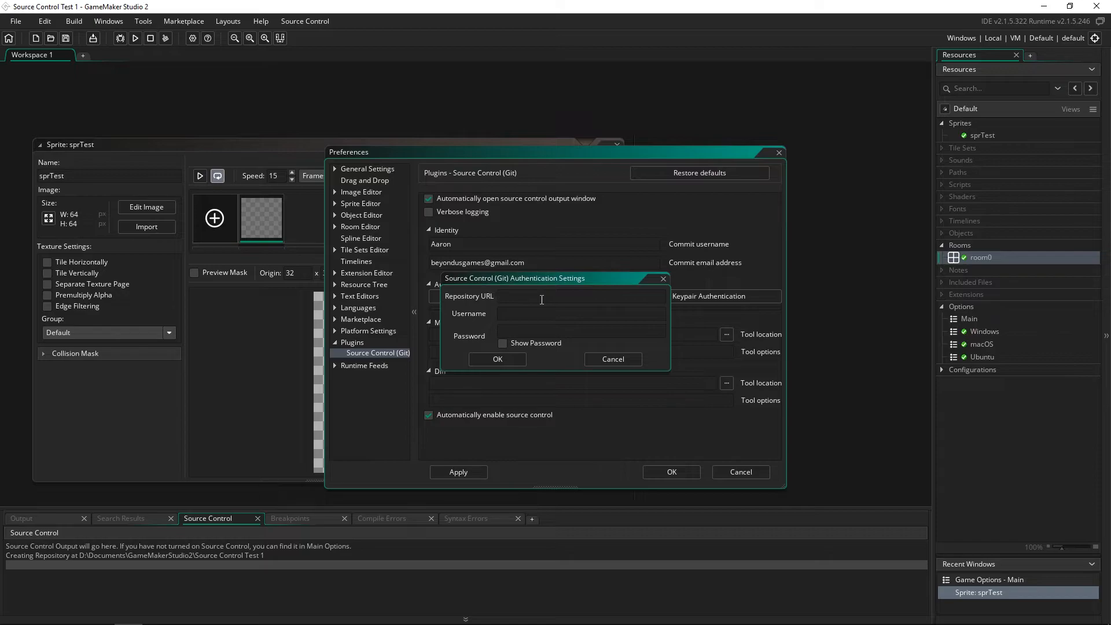
- Select the Source-control-test repository address in Chrome's GitHub tab, then minimise the browser
key("super+Tab")
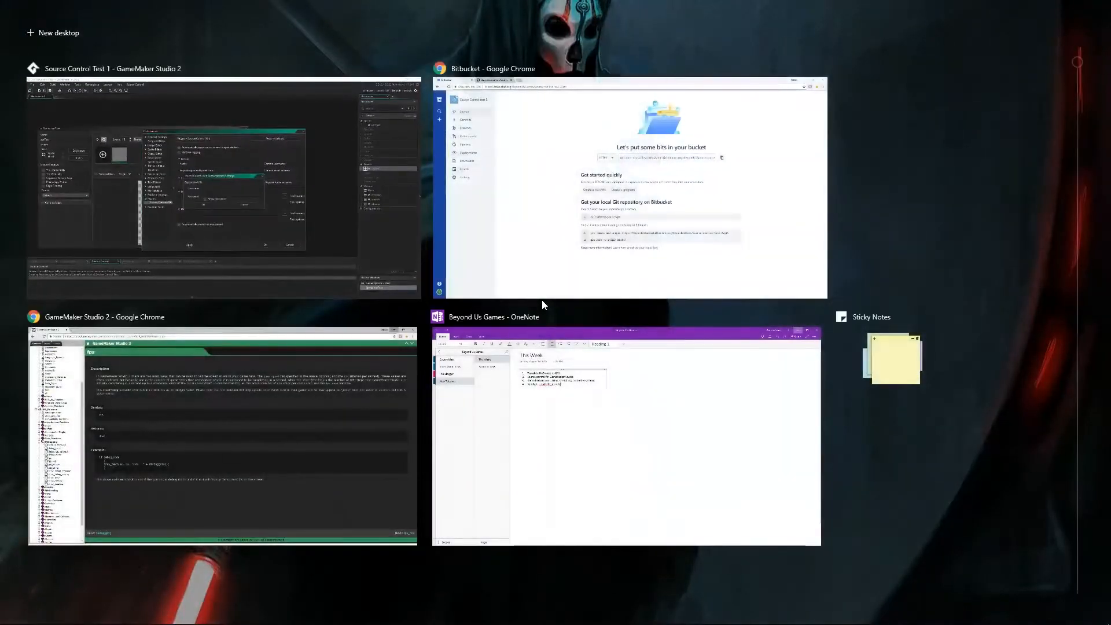
key("super")
key("super")
key("super+Tab")
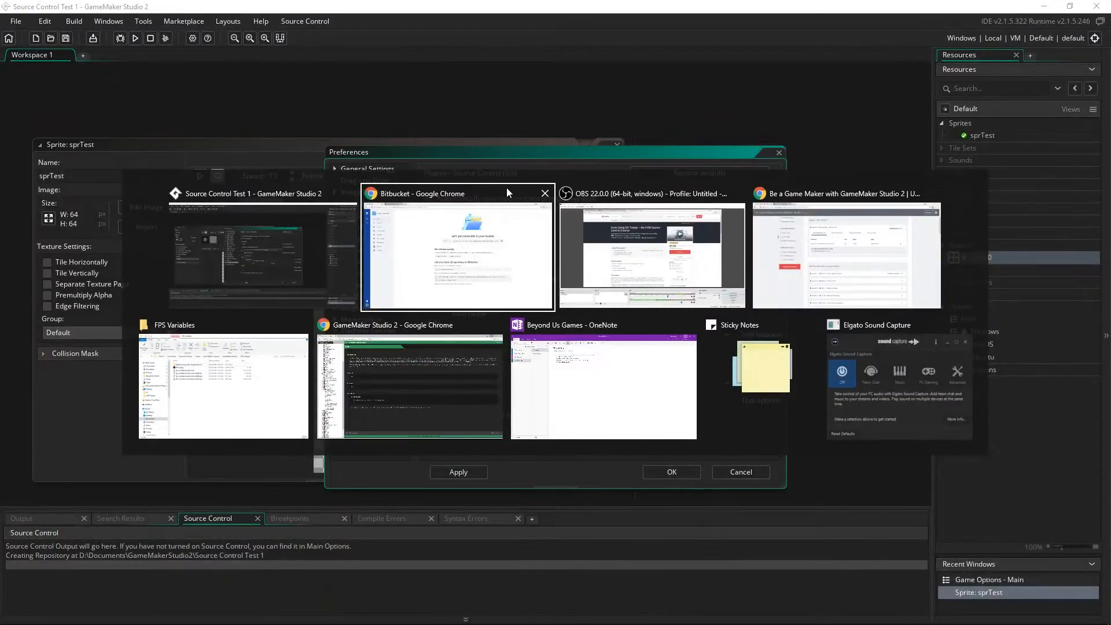
left_click(507, 189)
left_click(197, 6)
left_click(381, 25)
key("ctrl+c")
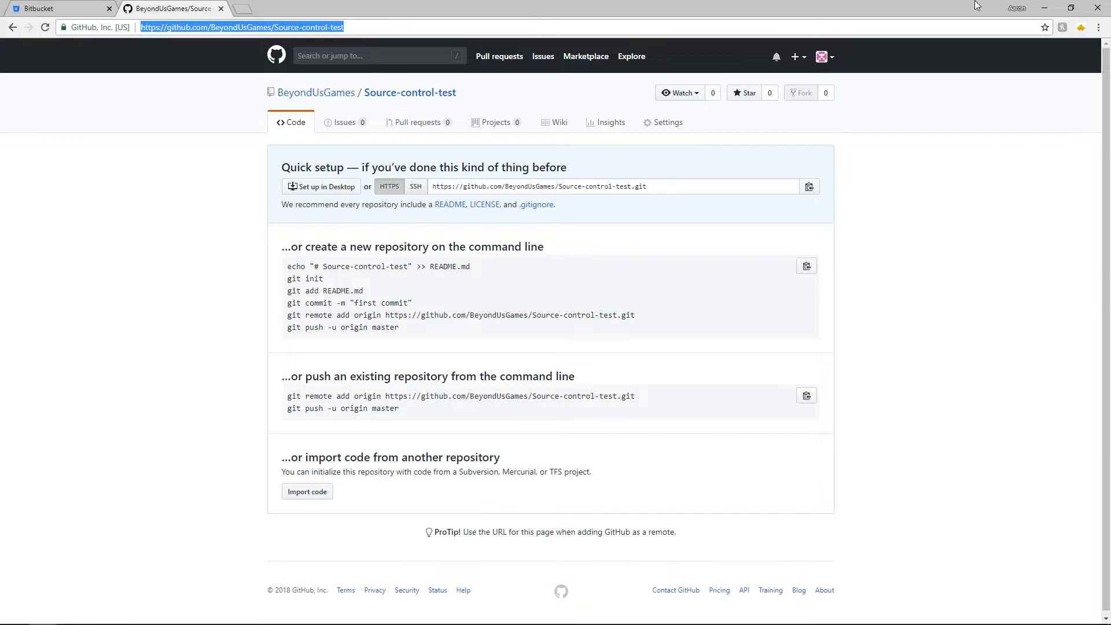
left_click(1045, 8)
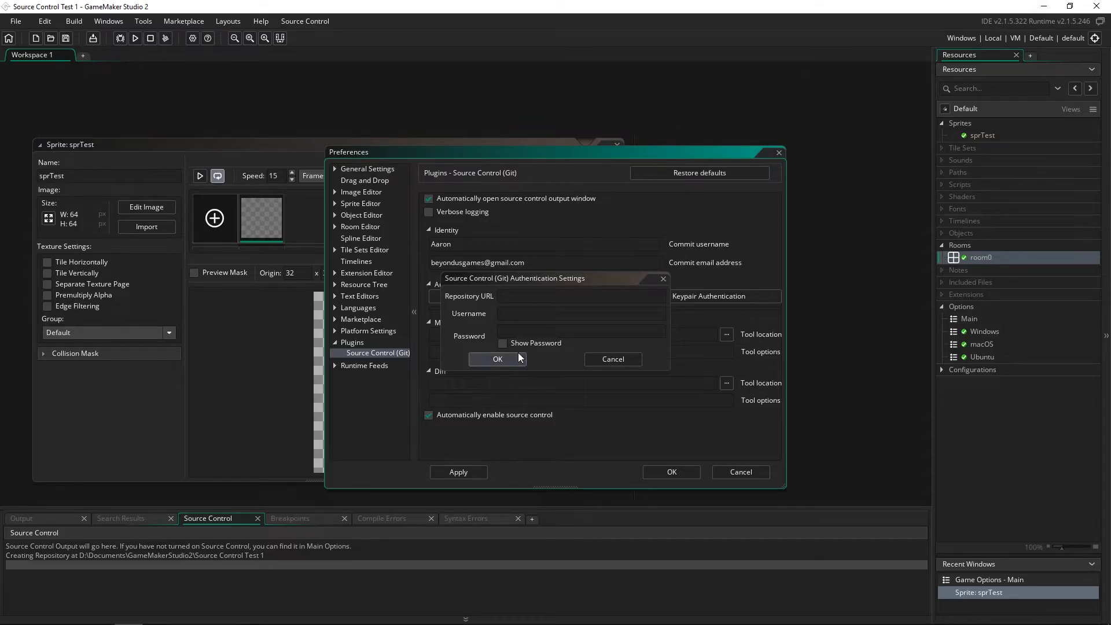
- Enter the Source-control-test repository URL with the GitHub account e-mail and password
left_click(604, 313)
key("ctrl+v")
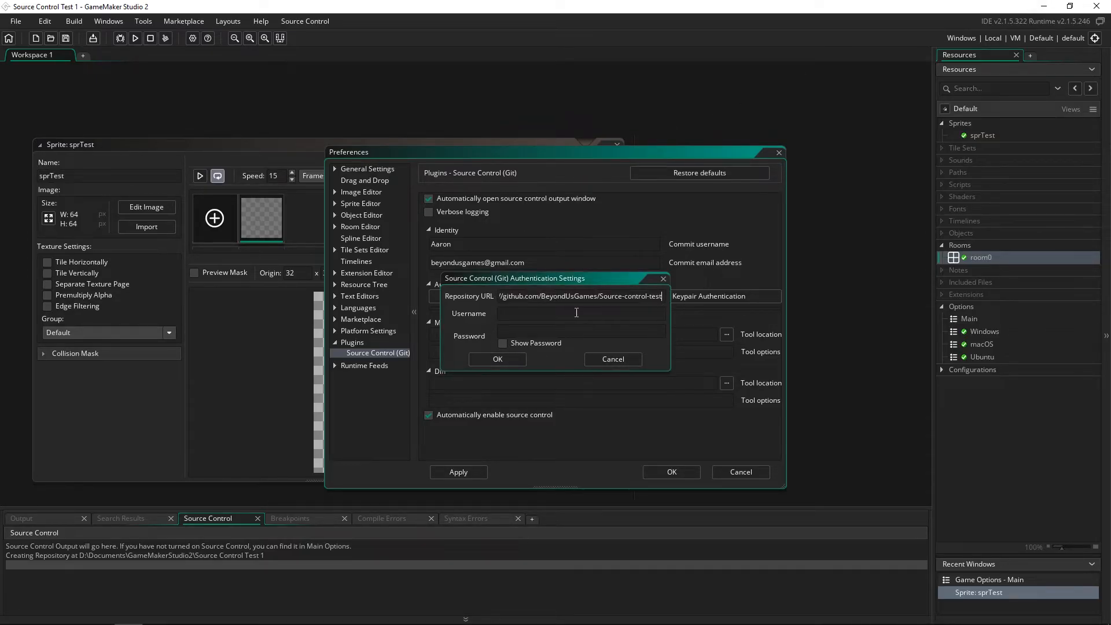
key("Tab")
type("**********")
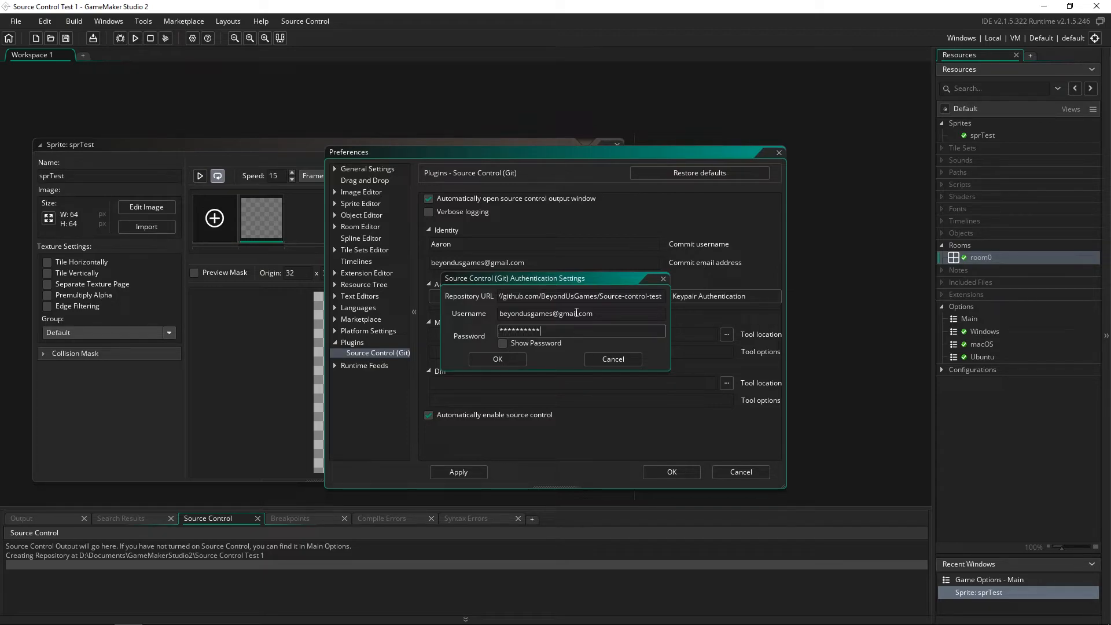
left_click(498, 359)
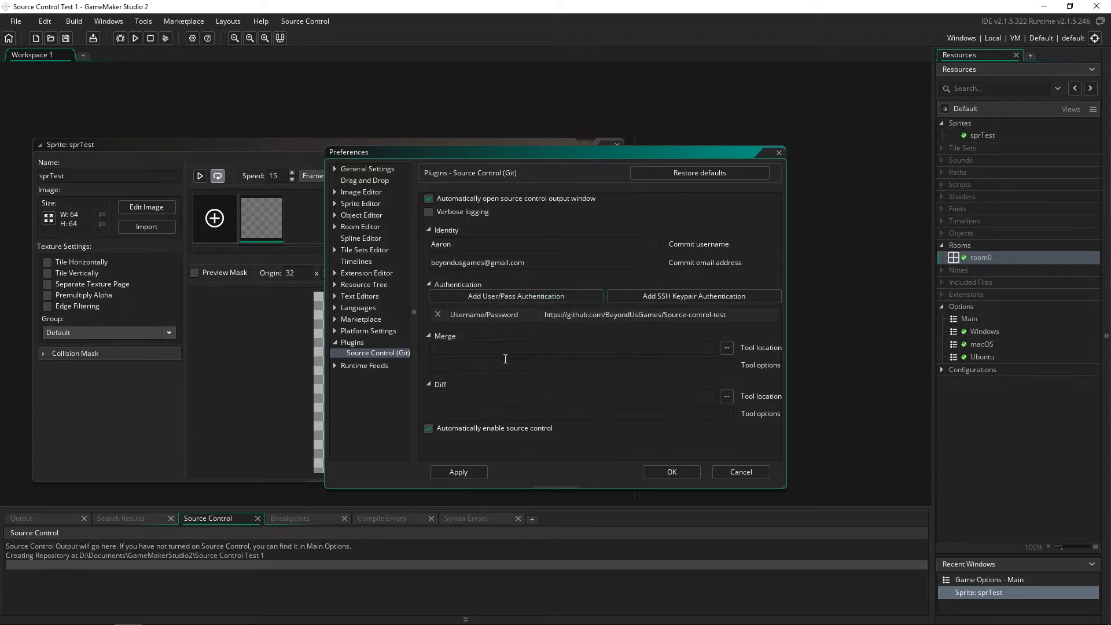
- Apply the Git source control preferences and close Preferences
left_click(482, 473)
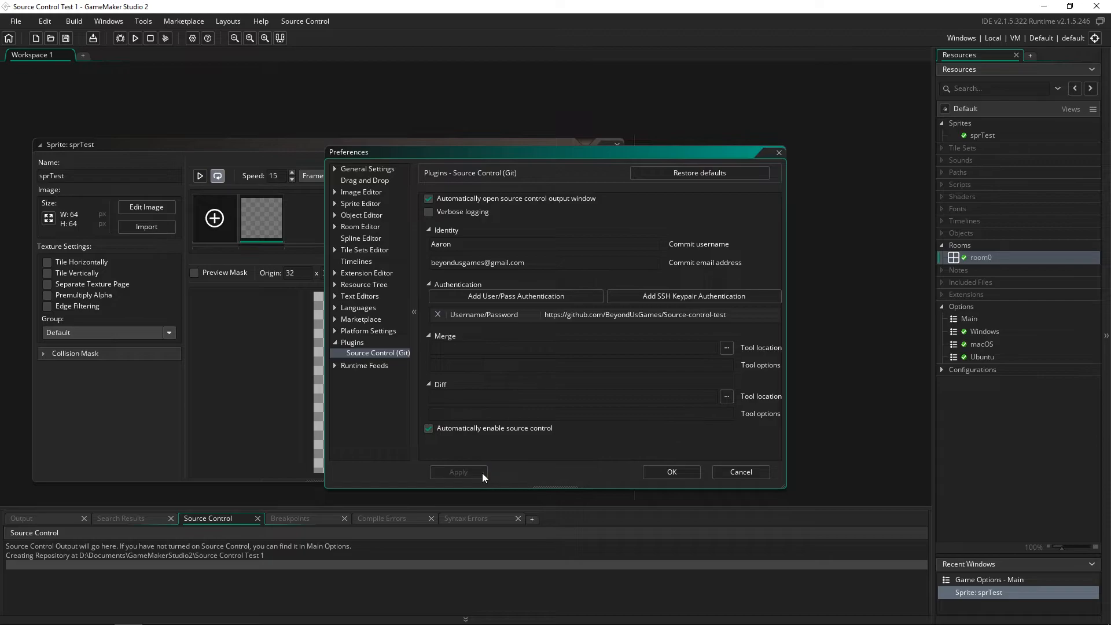
left_click(662, 474)
left_click(312, 22)
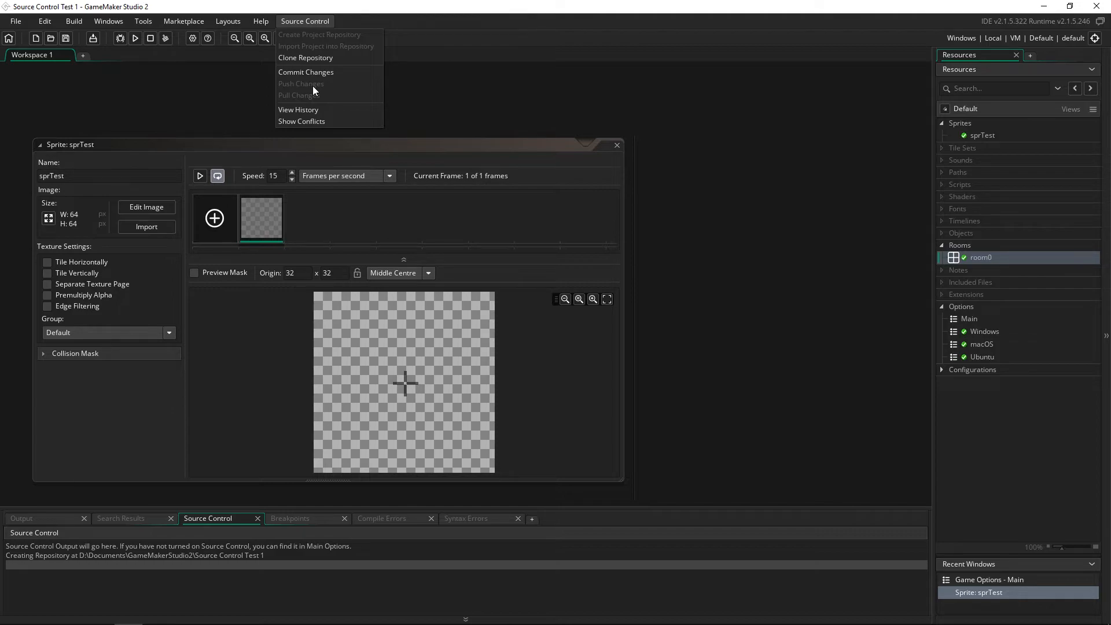
- Clone the Source-control-test repository into a new Desktop folder named 'New folder'
left_click(334, 58)
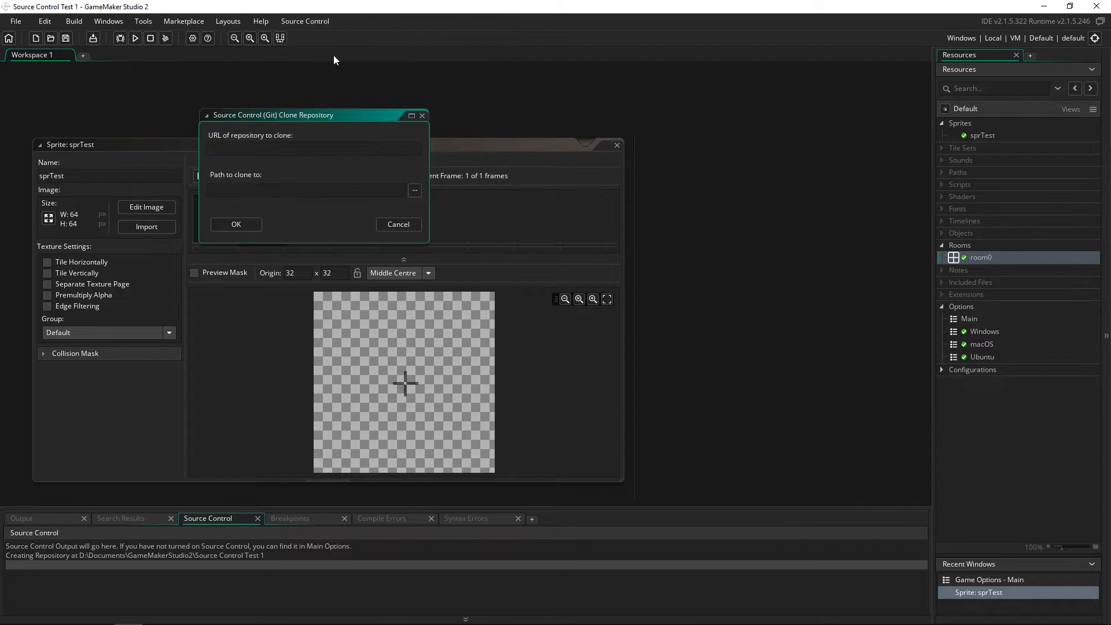
left_click(259, 148)
key("ctrl+v")
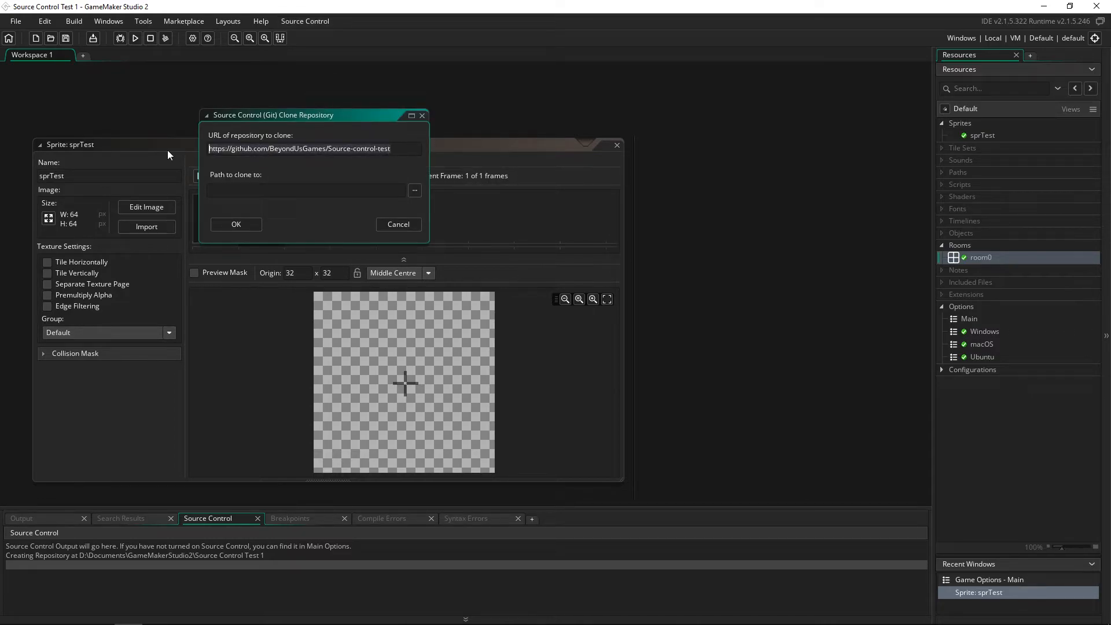
left_click(415, 191)
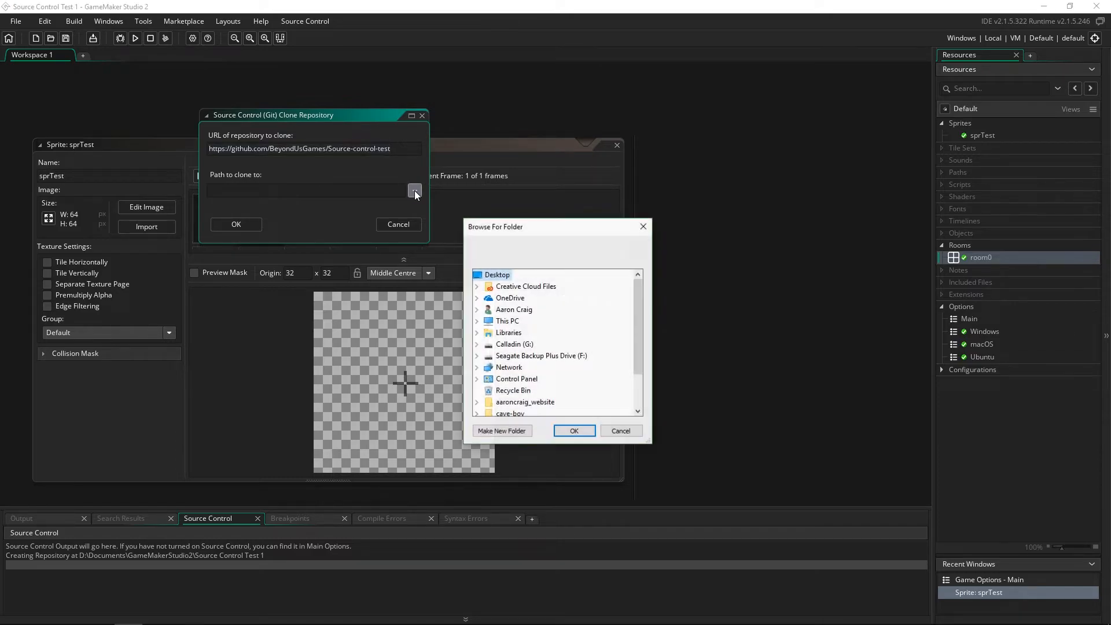
left_click(501, 431)
key("Return")
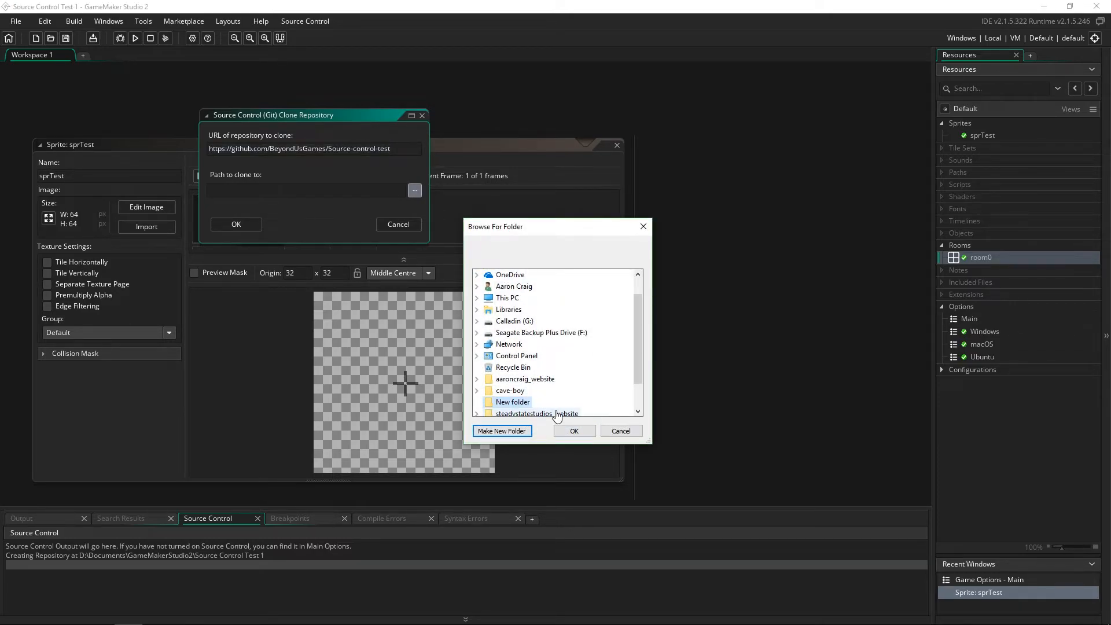
left_click(575, 432)
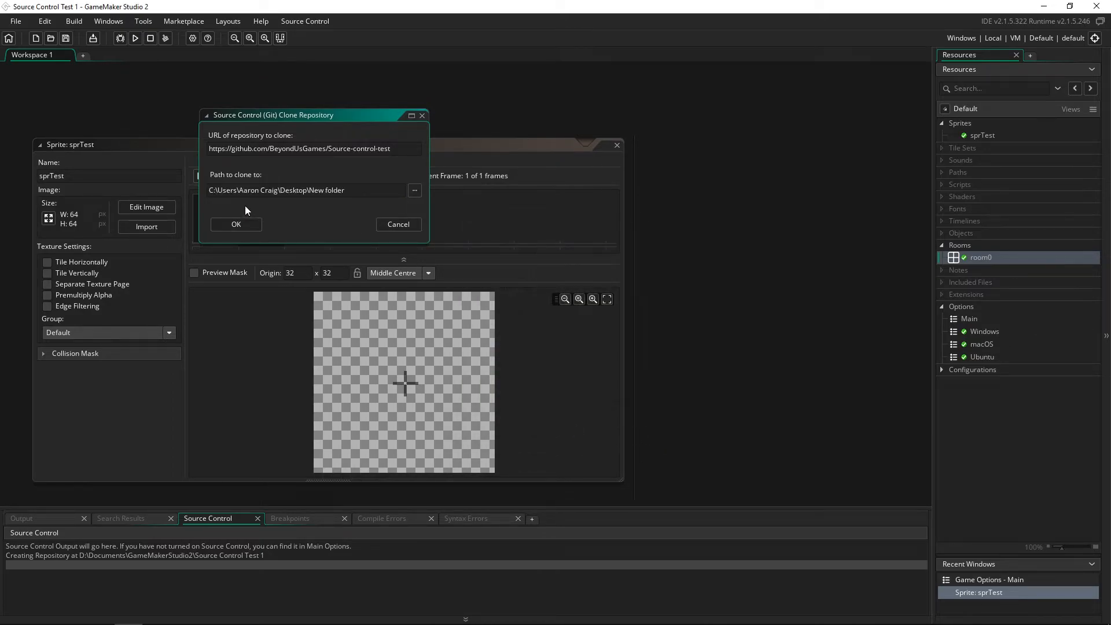
left_click(236, 224)
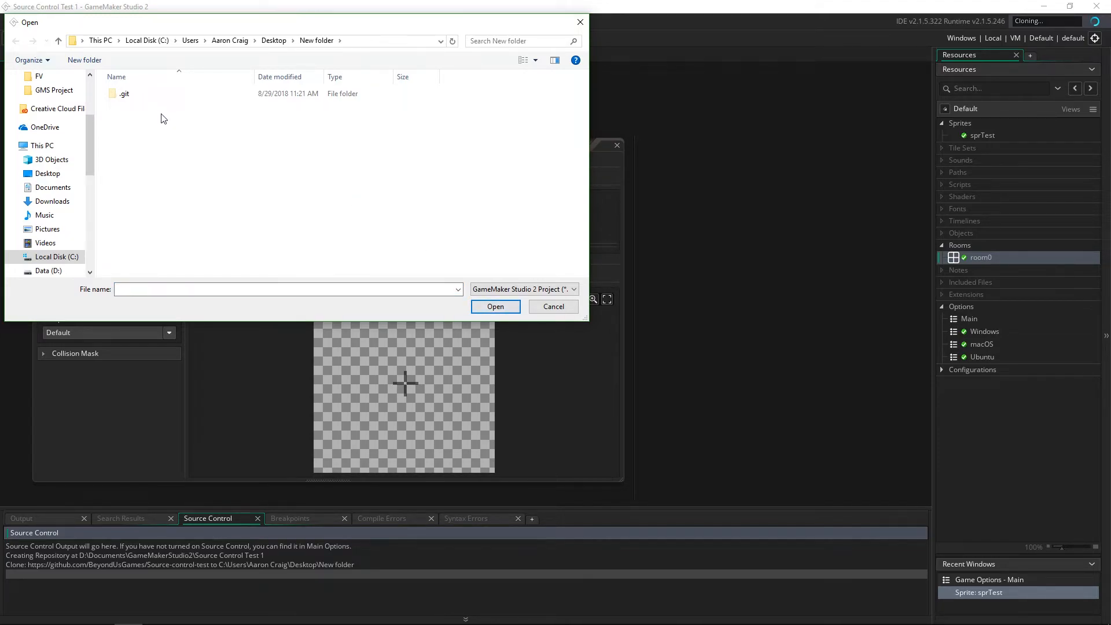
- Check that New folder holds only .git, then cancel the project-open prompt
left_click_drag(213, 25, 349, 62)
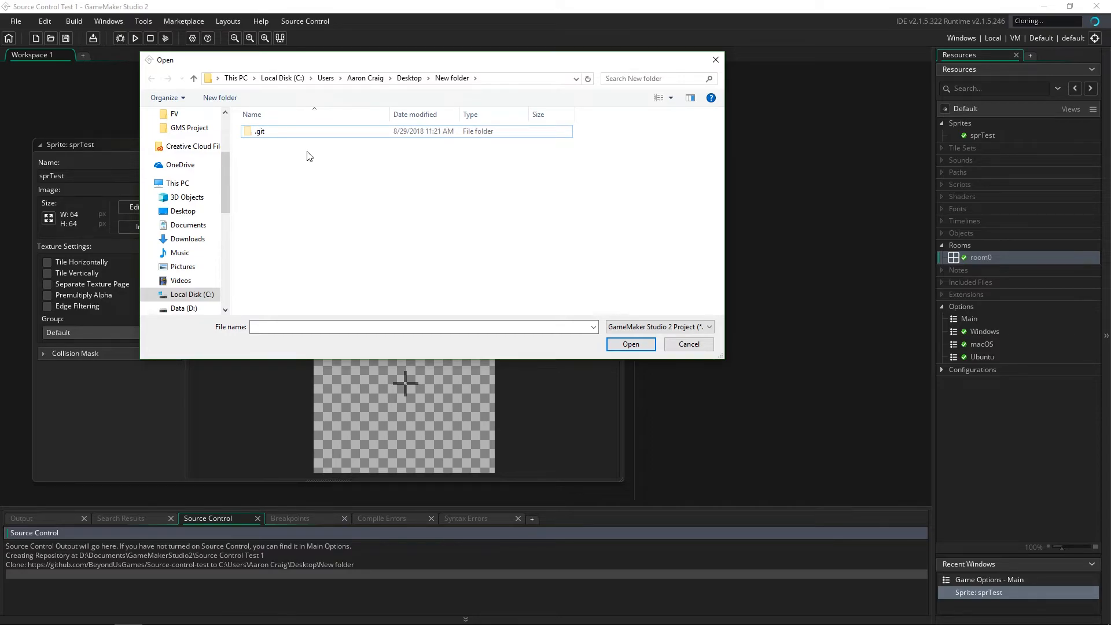
double_click(299, 134)
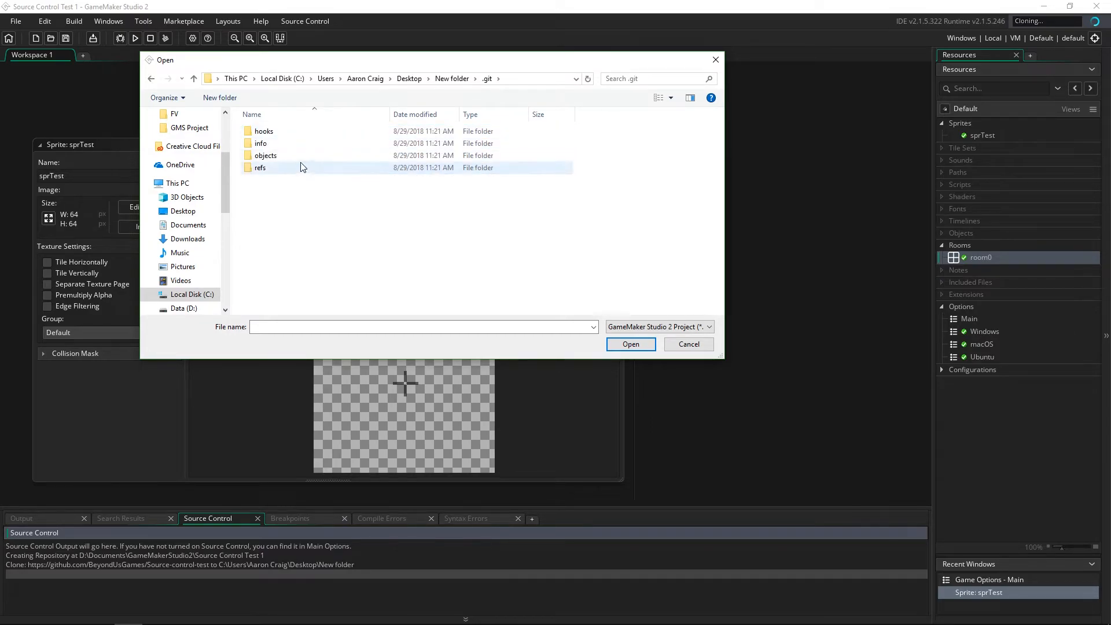
key("alt+Left")
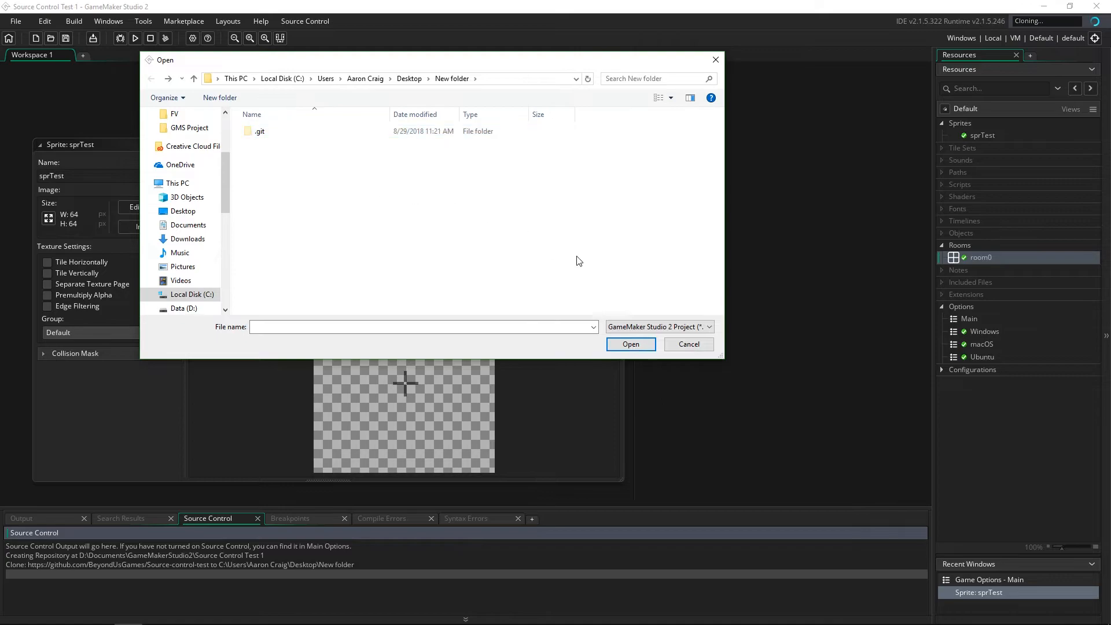
left_click(631, 345)
key("alt+Left")
left_click(681, 346)
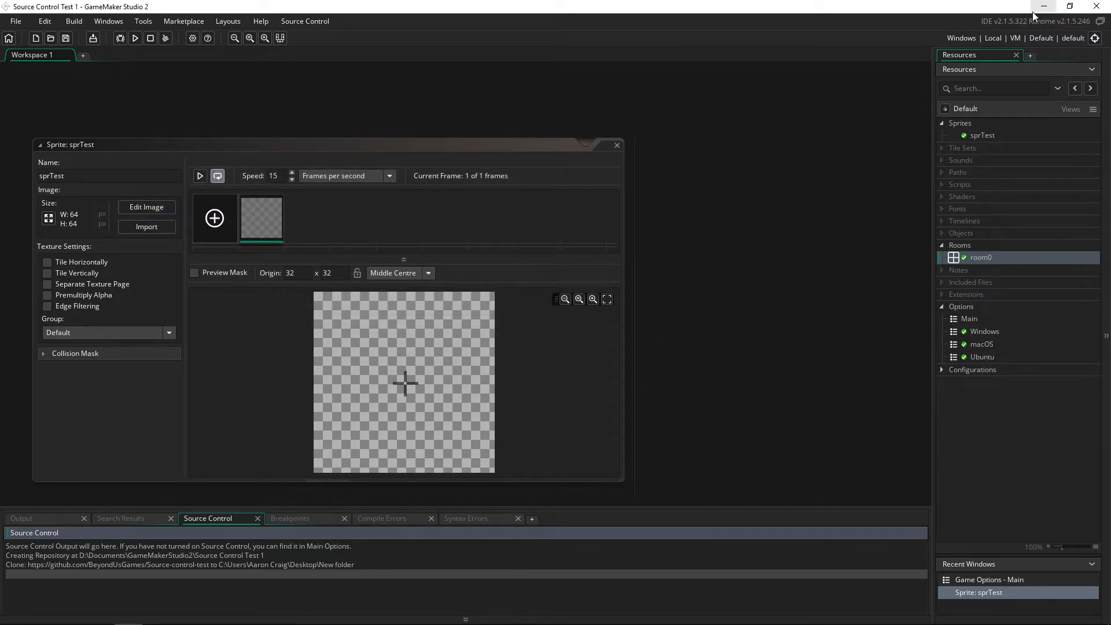
- Open the Desktop's New folder in File Explorer and look at its .git folder
left_click(1033, 12)
double_click(26, 380)
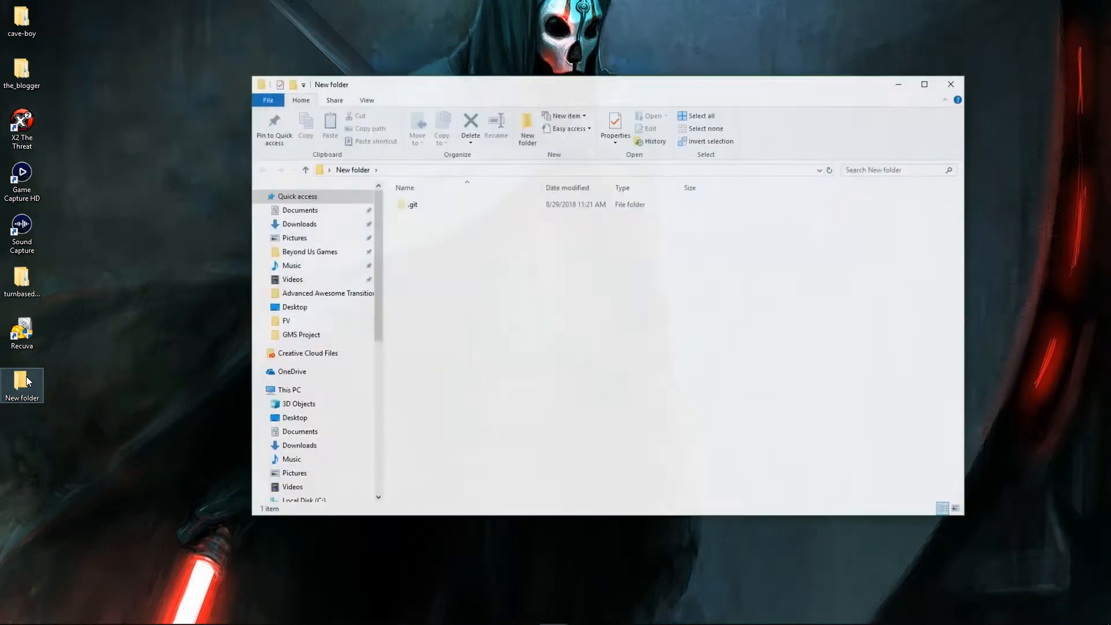
left_click(464, 208)
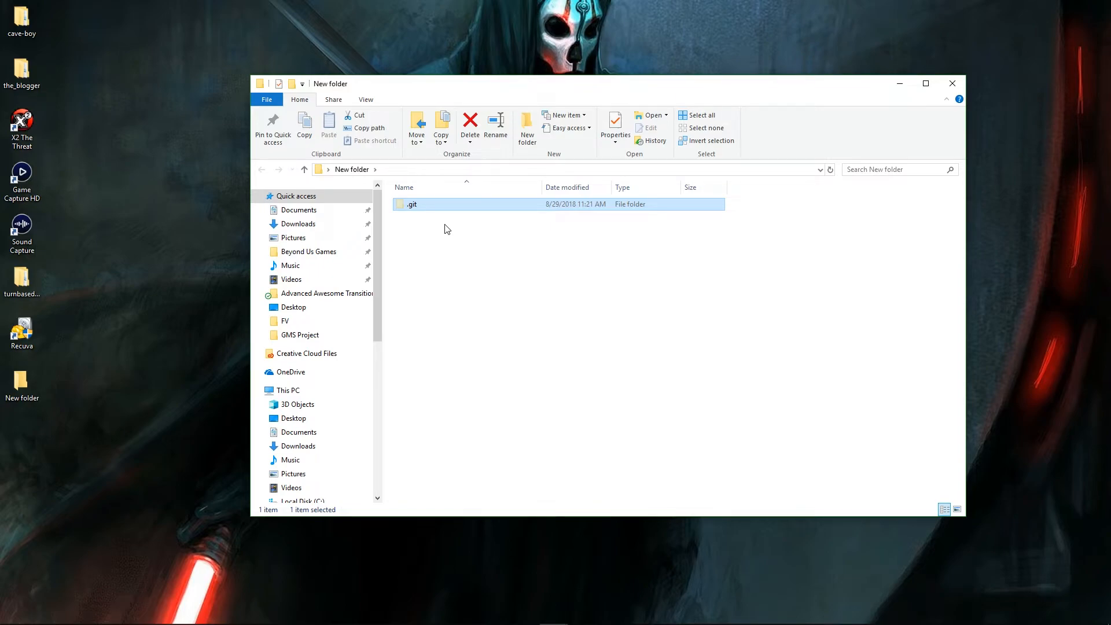
left_click(453, 246)
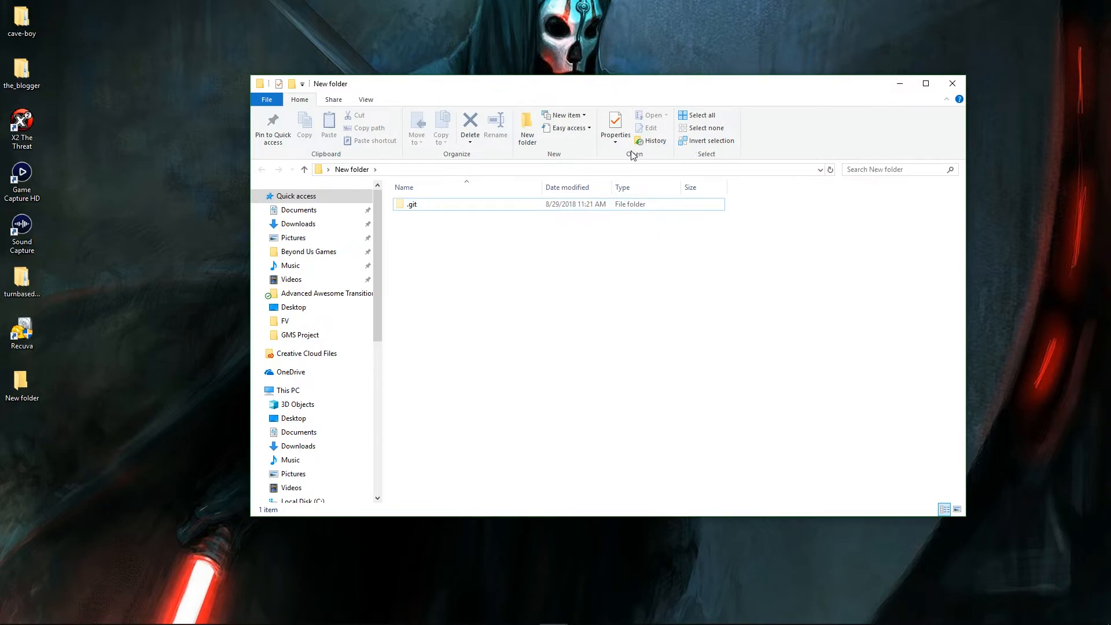
- Set Folder Options to show hidden items so the .git folder stays visible
left_click(357, 101)
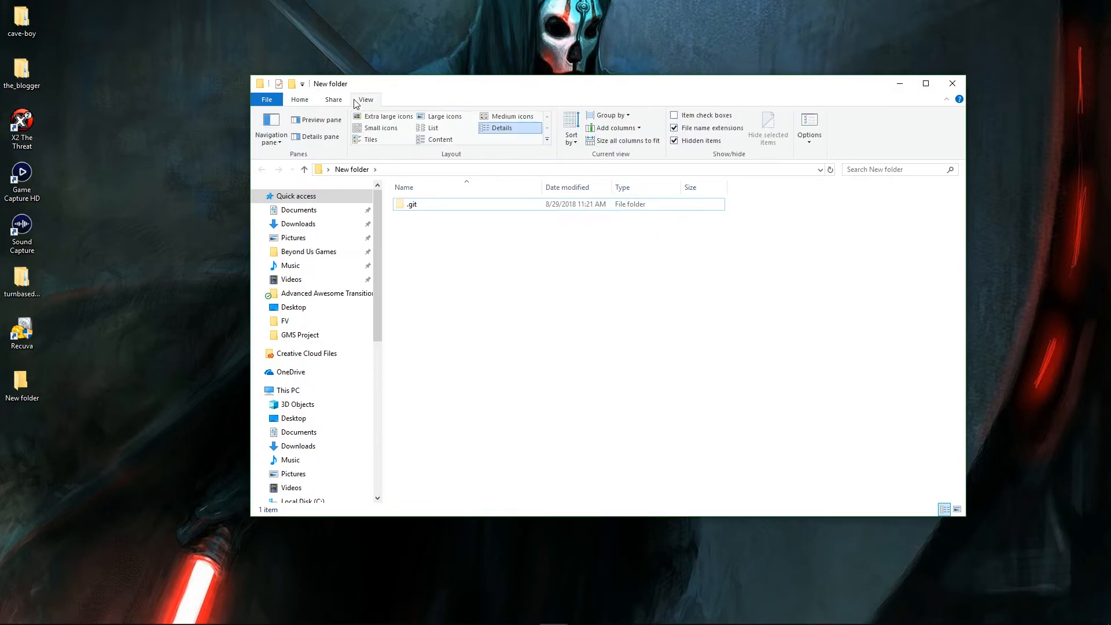
left_click(819, 124)
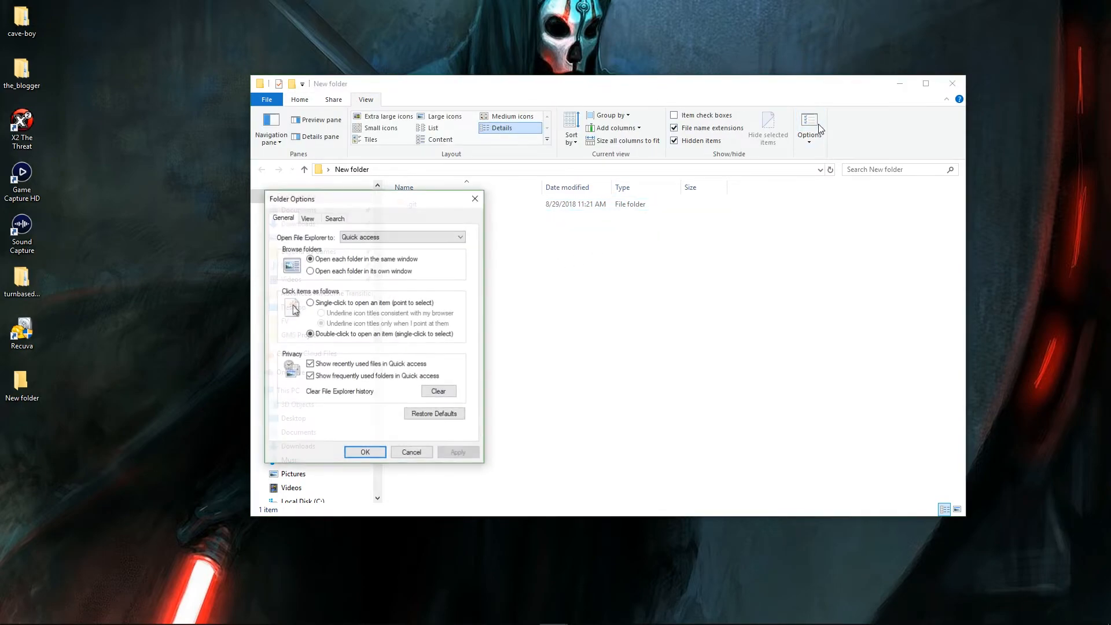
left_click(309, 223)
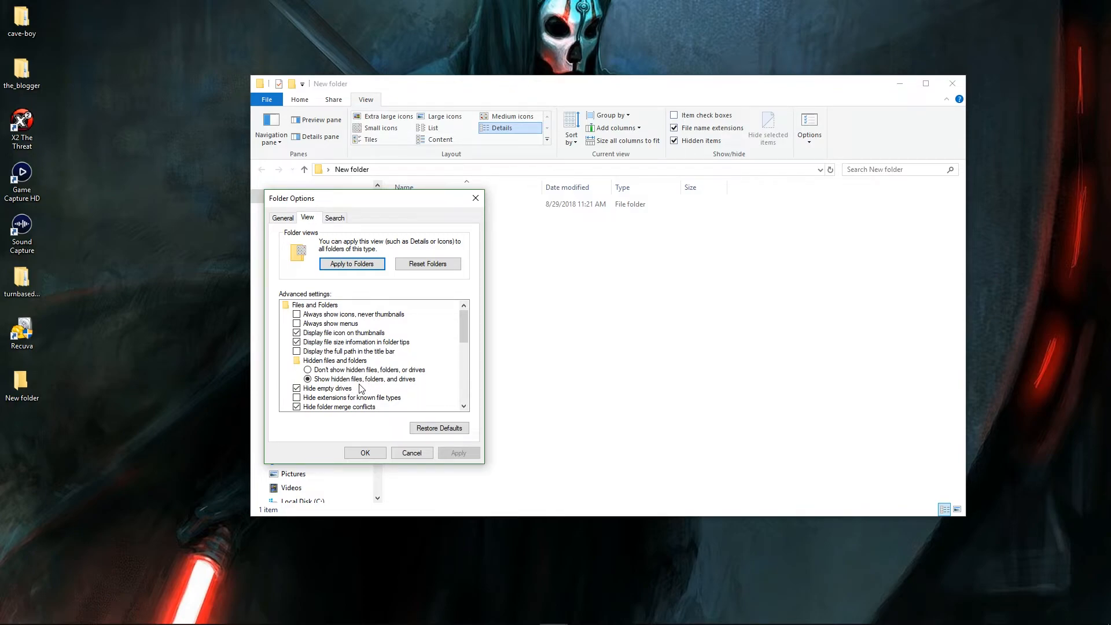
left_click(365, 454)
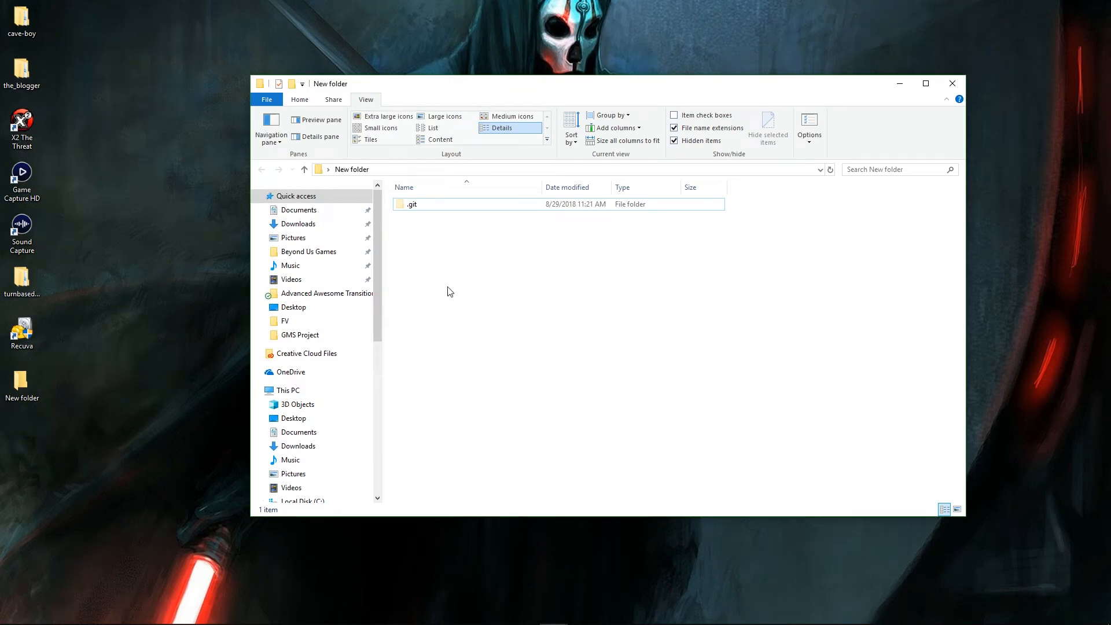
left_click(441, 209)
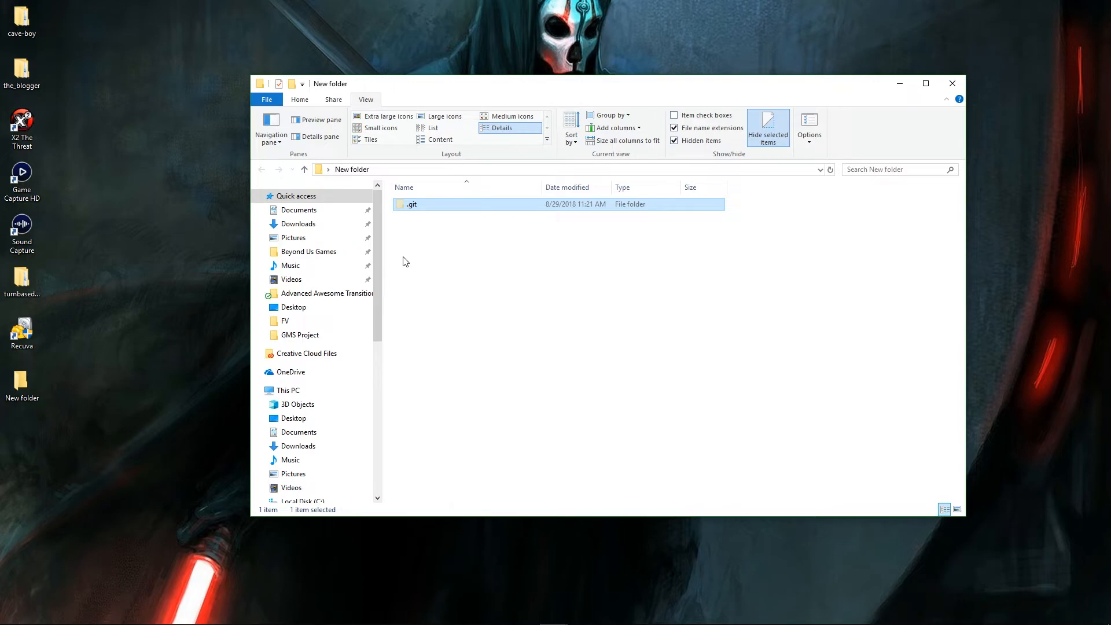
- Browse Documents > GameMakerStudio2 > Source Control Test 1 to confirm its .git folder, then return to GameMaker
left_click(317, 215)
double_click(456, 326)
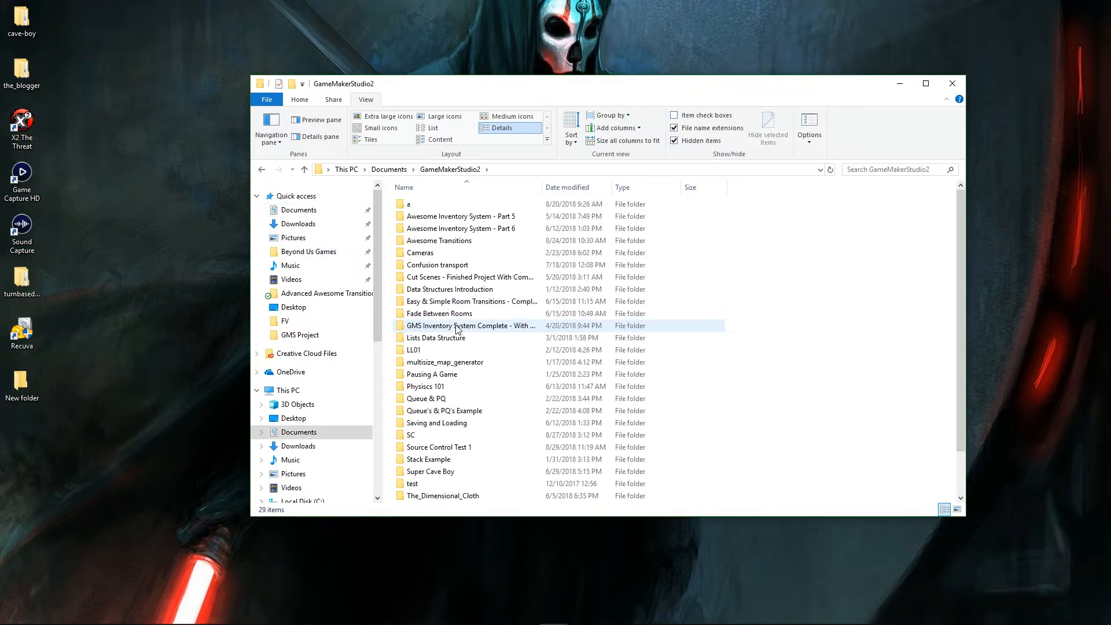
left_click(468, 353)
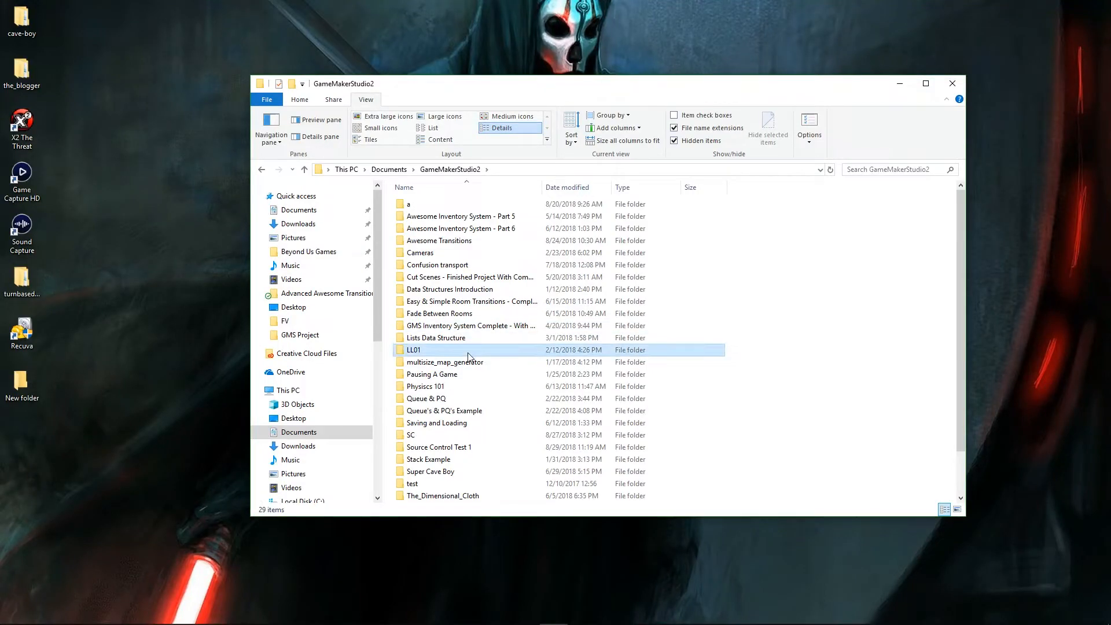
double_click(466, 449)
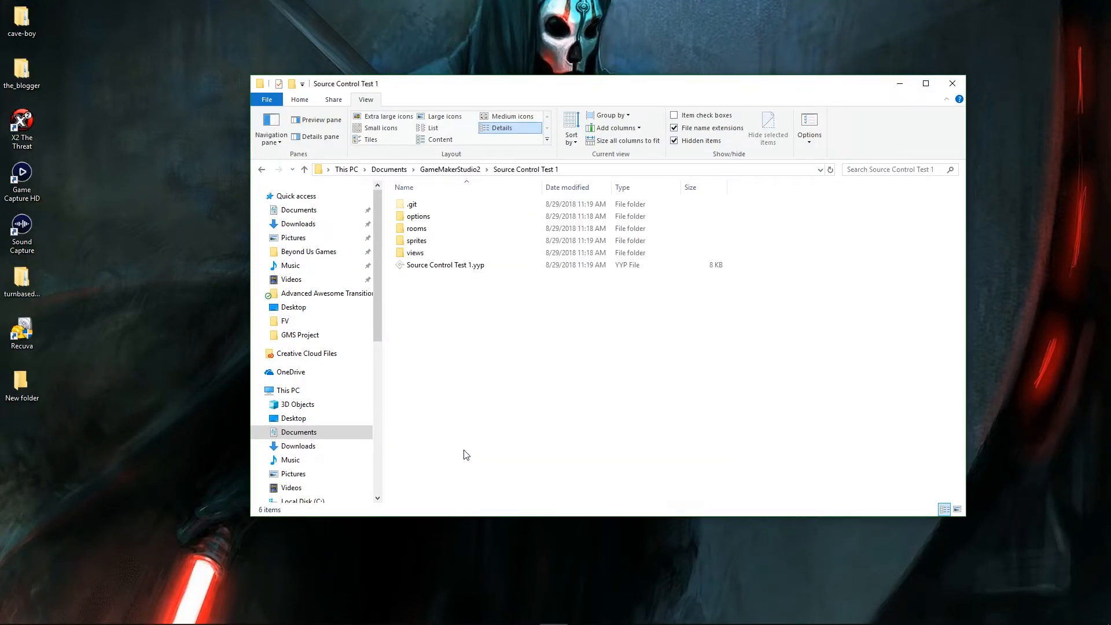
left_click(440, 204)
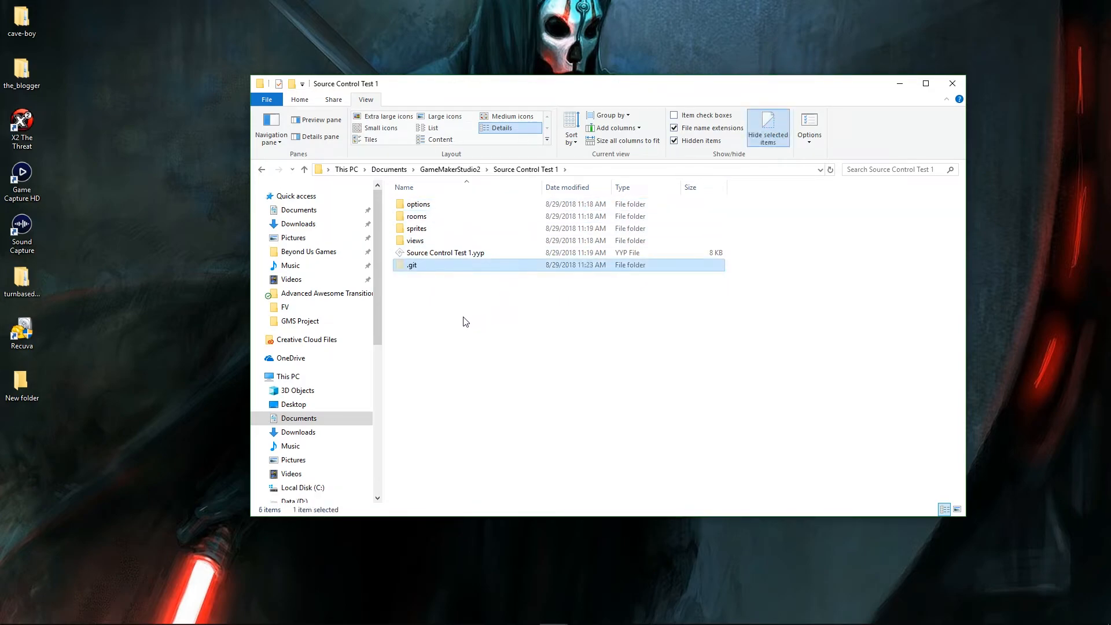
left_click(475, 354)
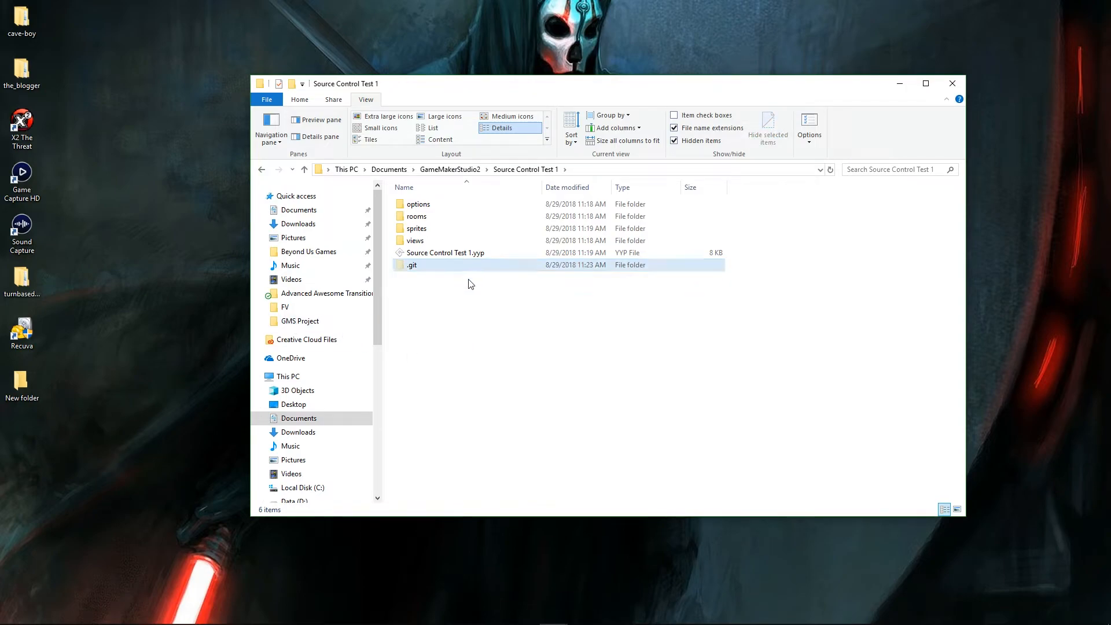
key("alt+Tab")
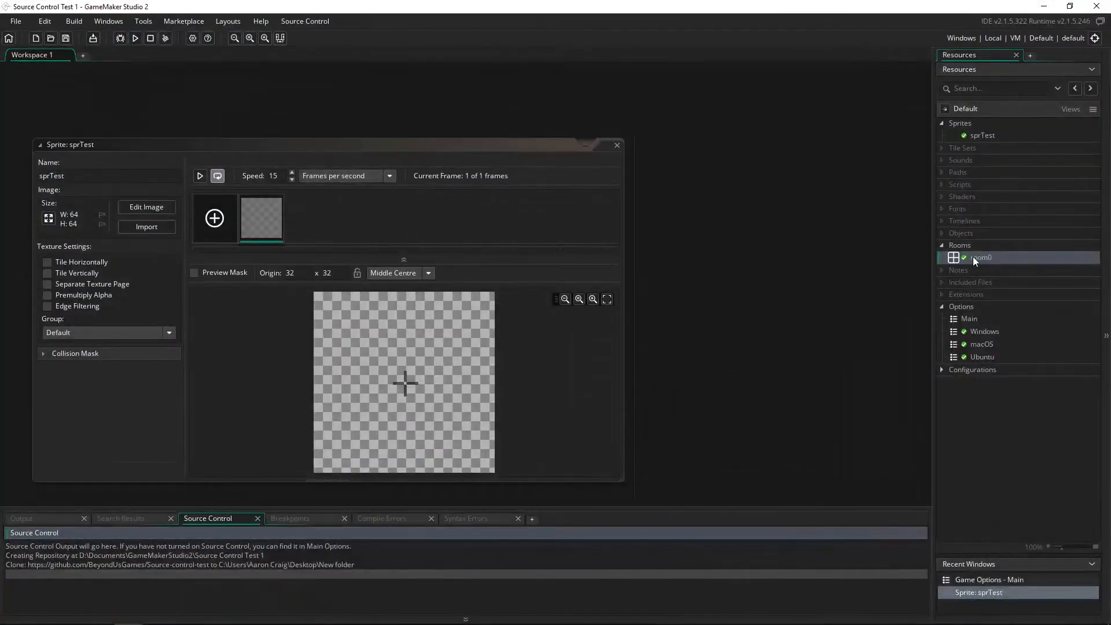
- Stage all 25 project files and commit them with the message 'Create a fresh project.'
left_click(973, 257)
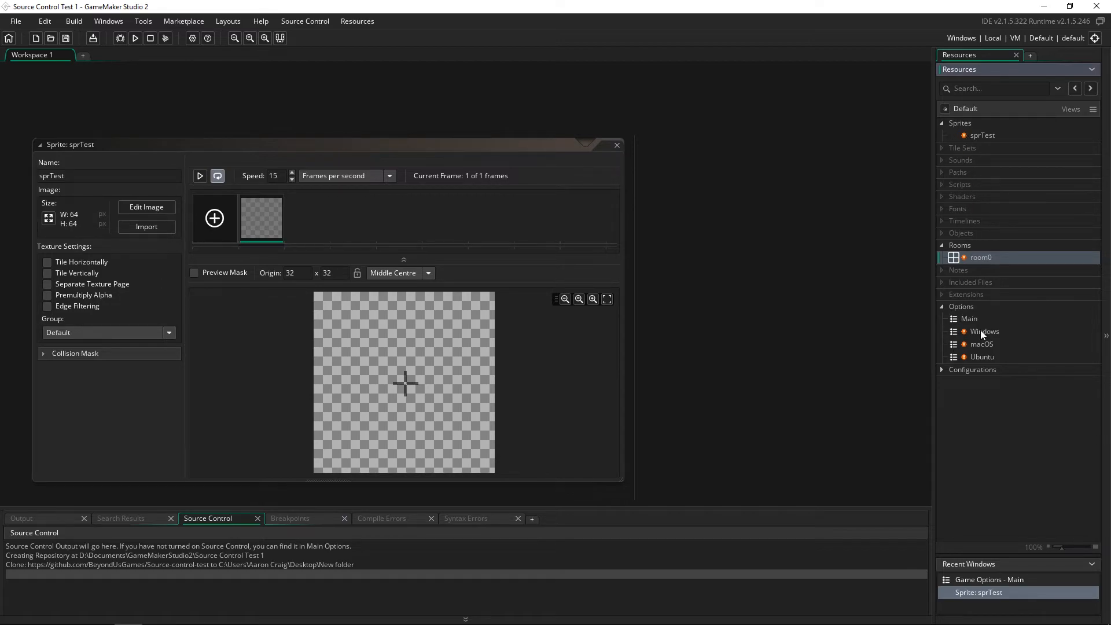
left_click(326, 19)
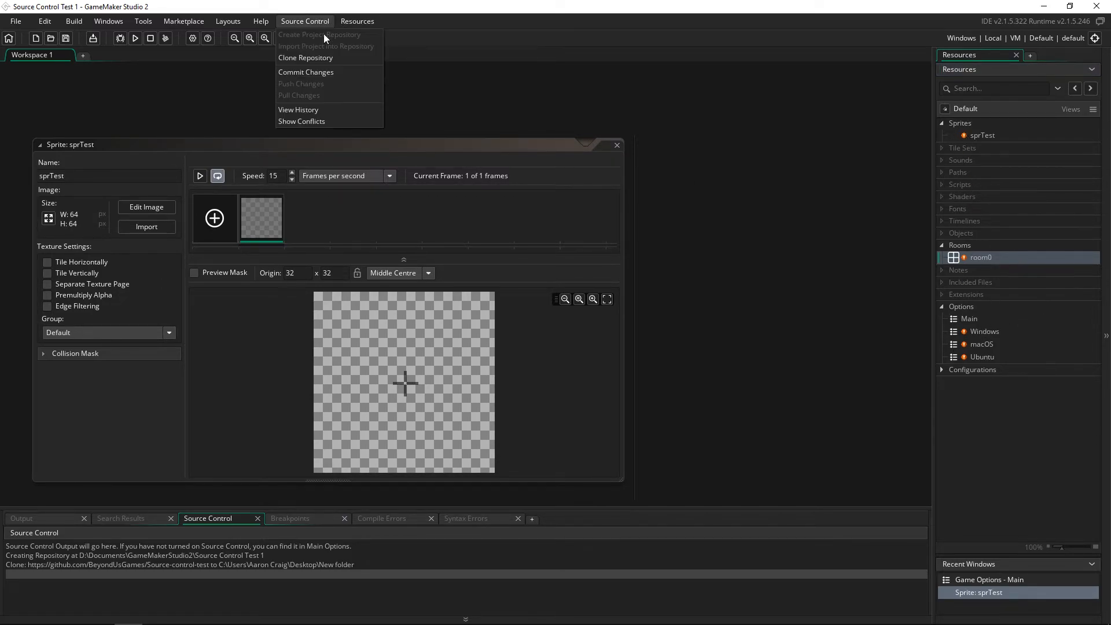
left_click(319, 70)
left_click(578, 303)
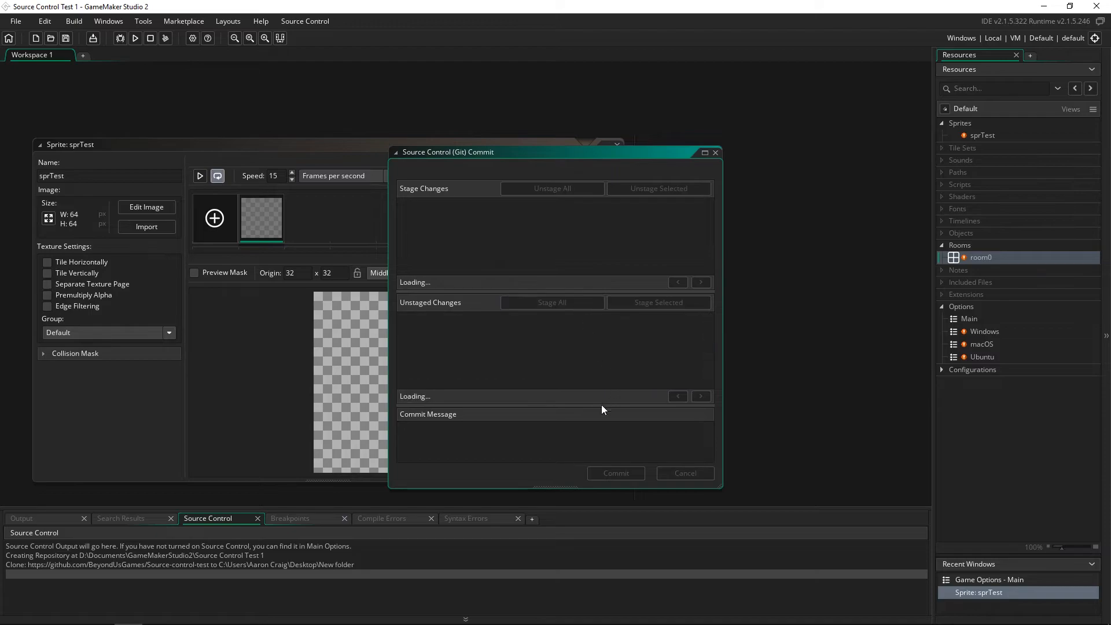
left_click(494, 442)
type("Create")
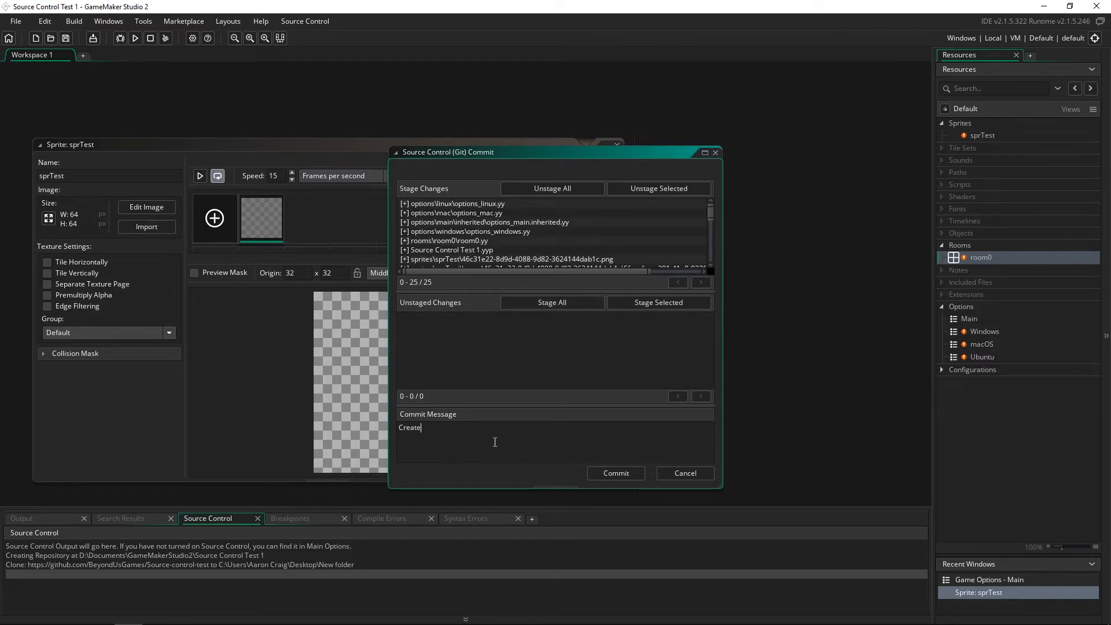
type(" a fresh project.")
left_click(616, 473)
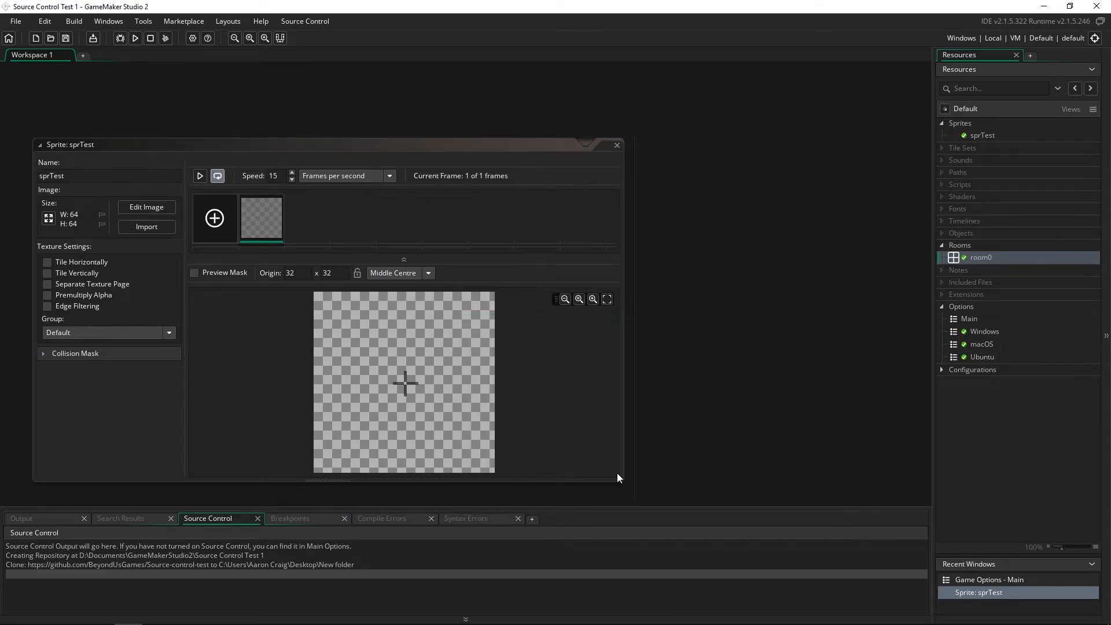
left_click(306, 22)
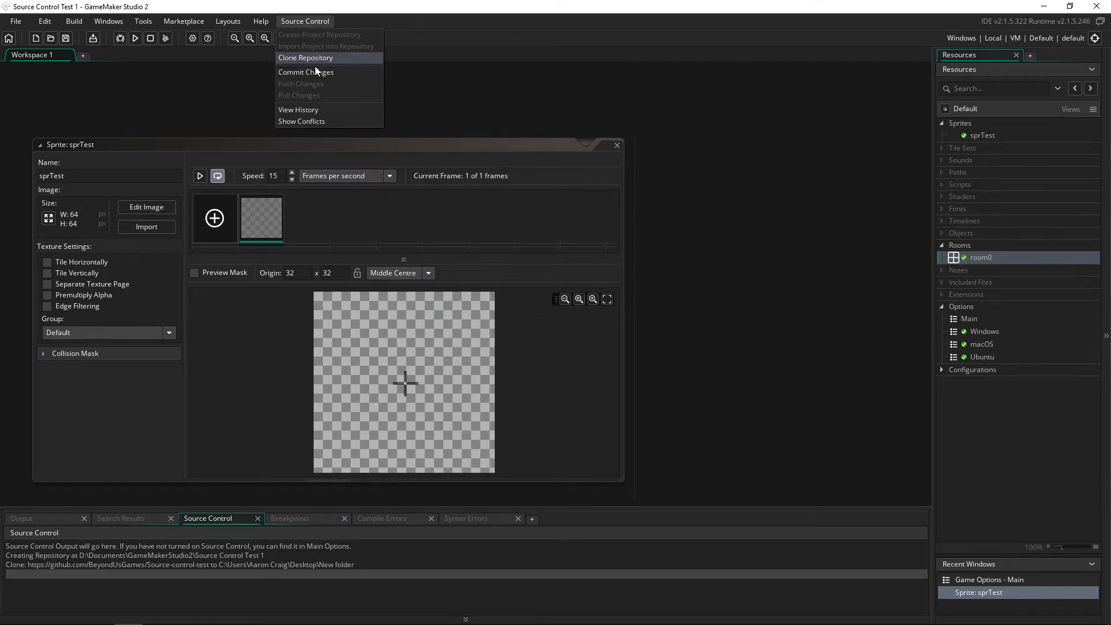
- Exit GameMaker Studio 2 and reopen Source Control Test 1.yyp from File Explorer
left_click(1096, 6)
left_click(585, 339)
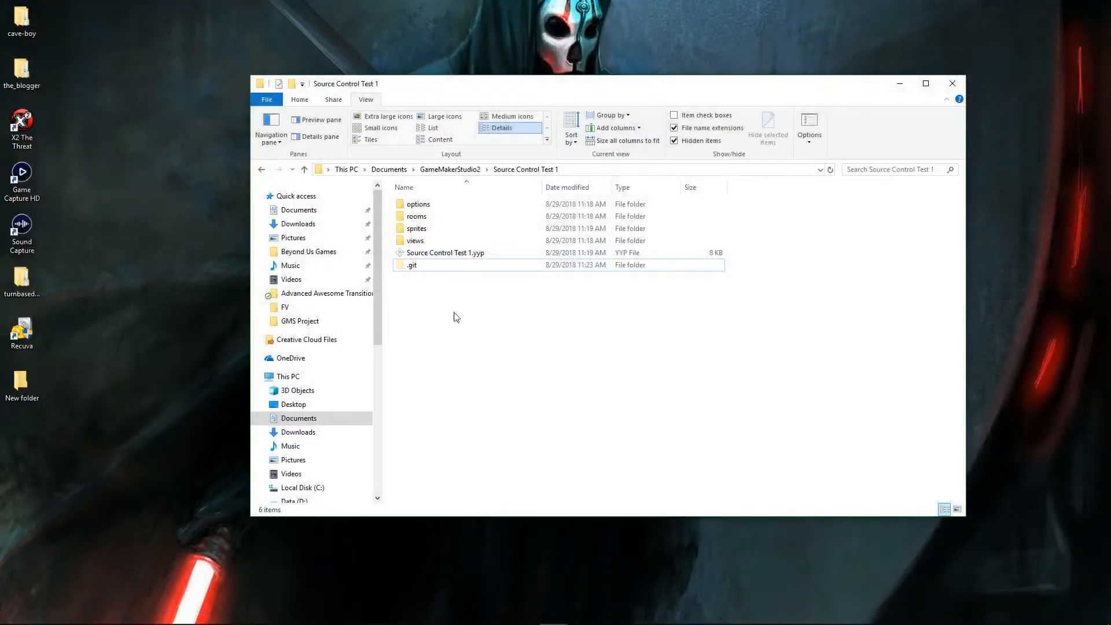
left_click(457, 255)
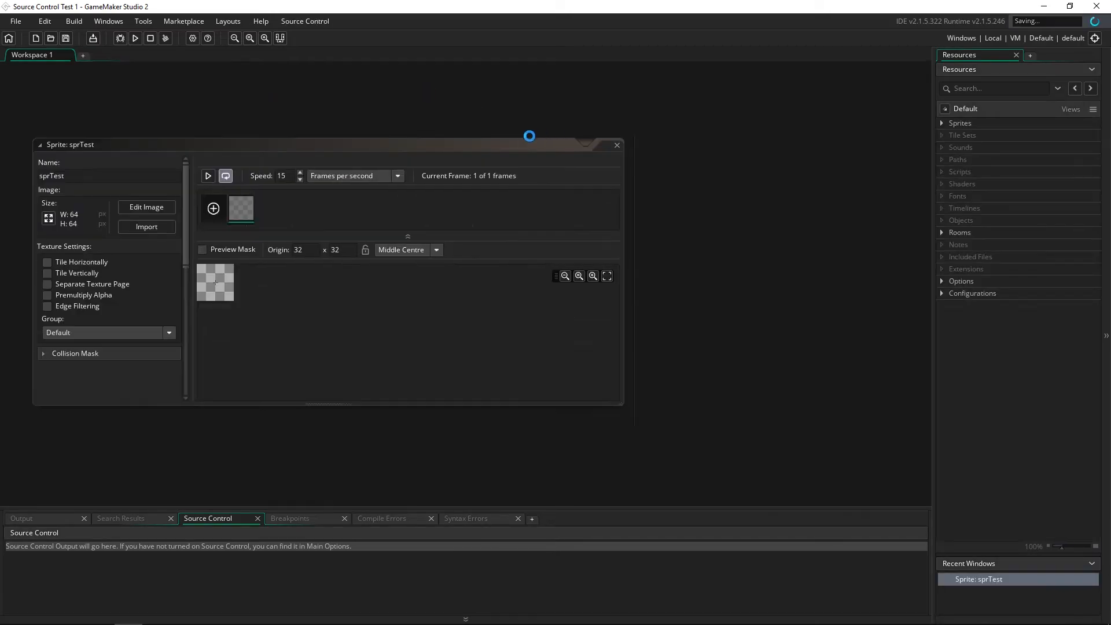
- Confirm no changes are left to commit, then push the project to the remote repository
left_click(294, 21)
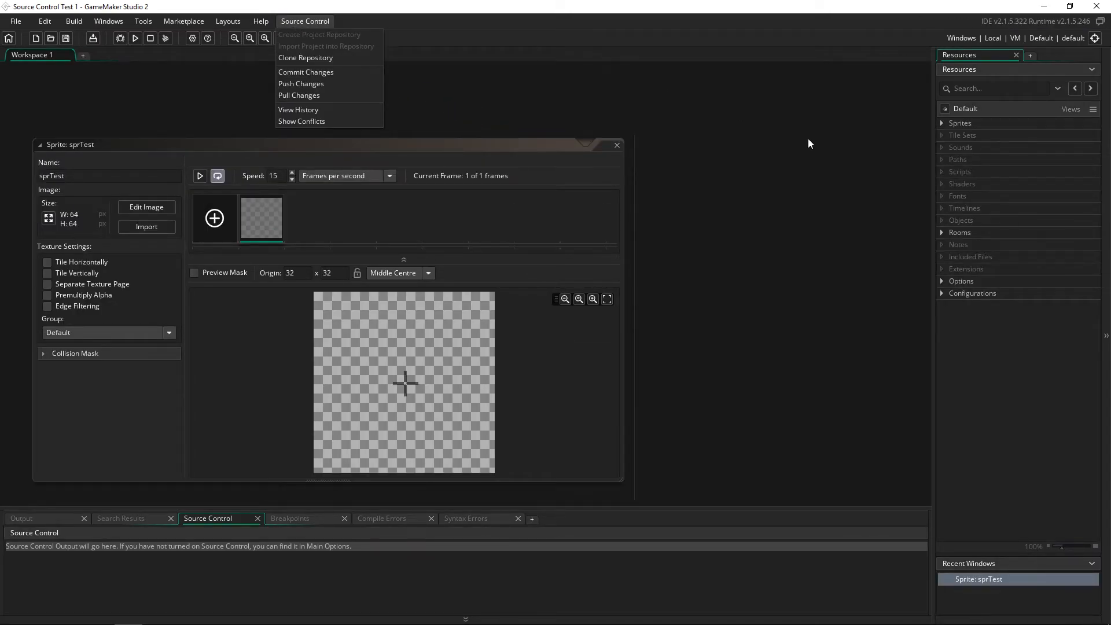
left_click(942, 233)
left_click(308, 22)
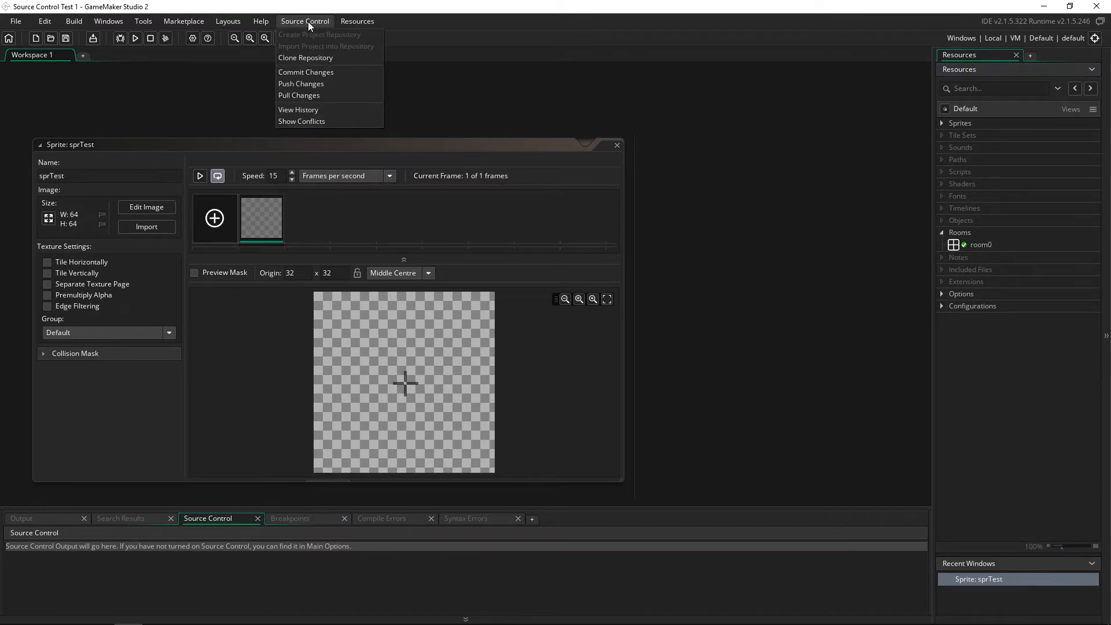
left_click(324, 73)
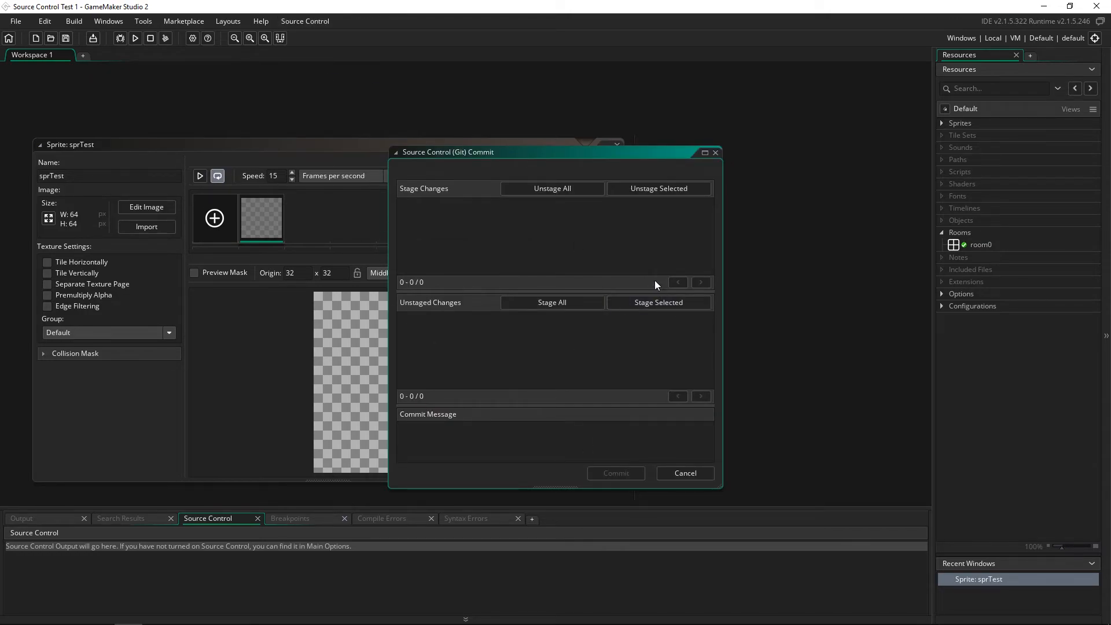
left_click(715, 152)
left_click(303, 23)
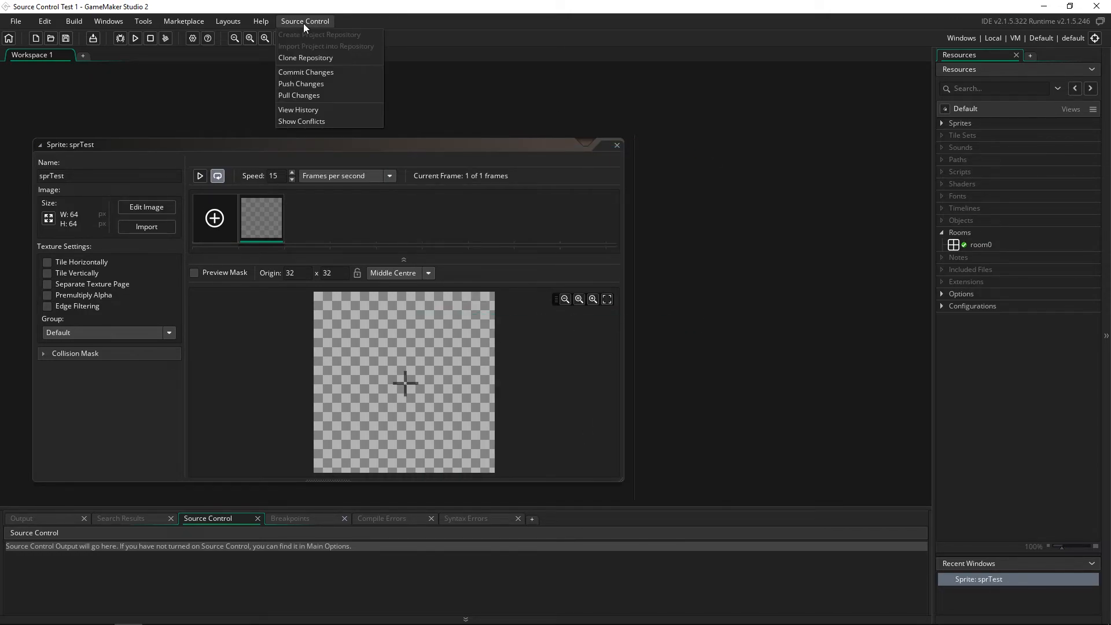
left_click(313, 84)
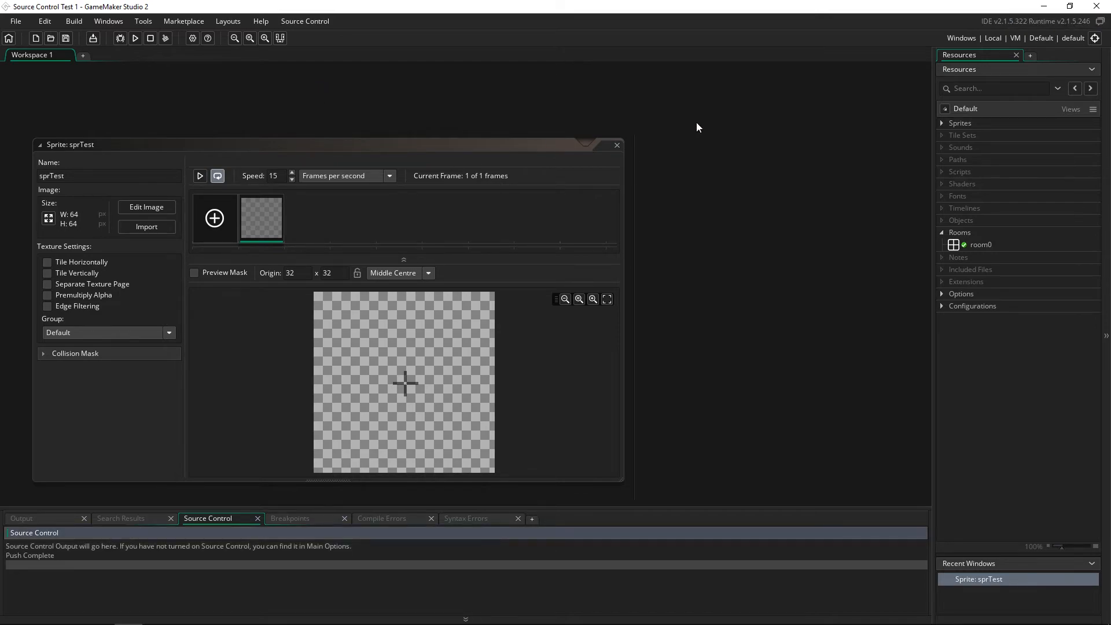
- Reload the Source-control-test GitHub page in Chrome to see the pushed files, then return to GameMaker
mouse_move(60, 611)
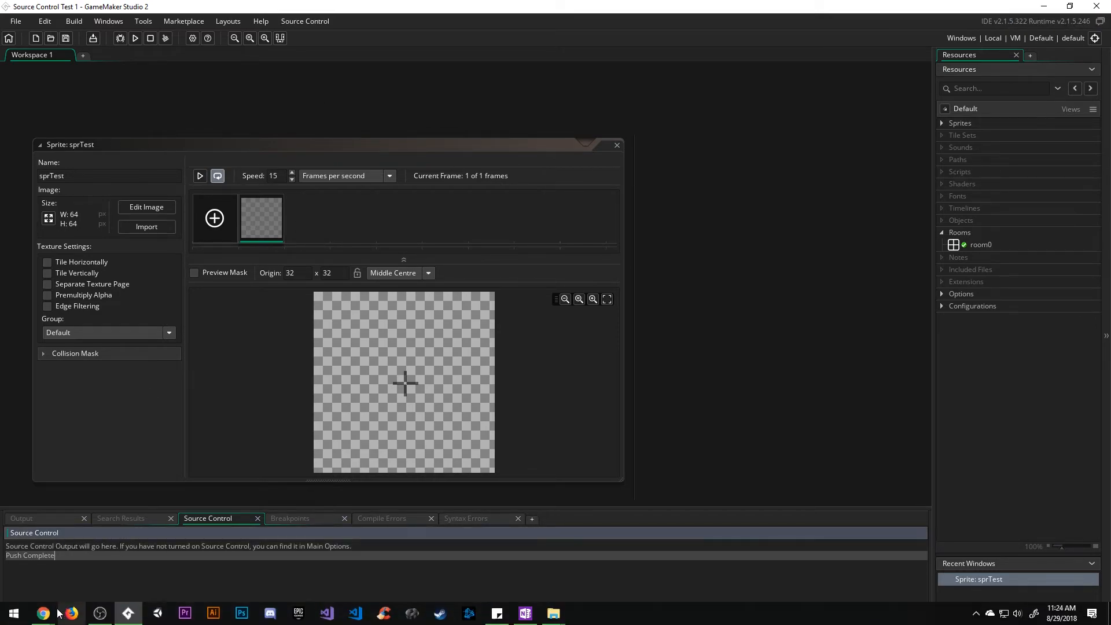
left_click(312, 562)
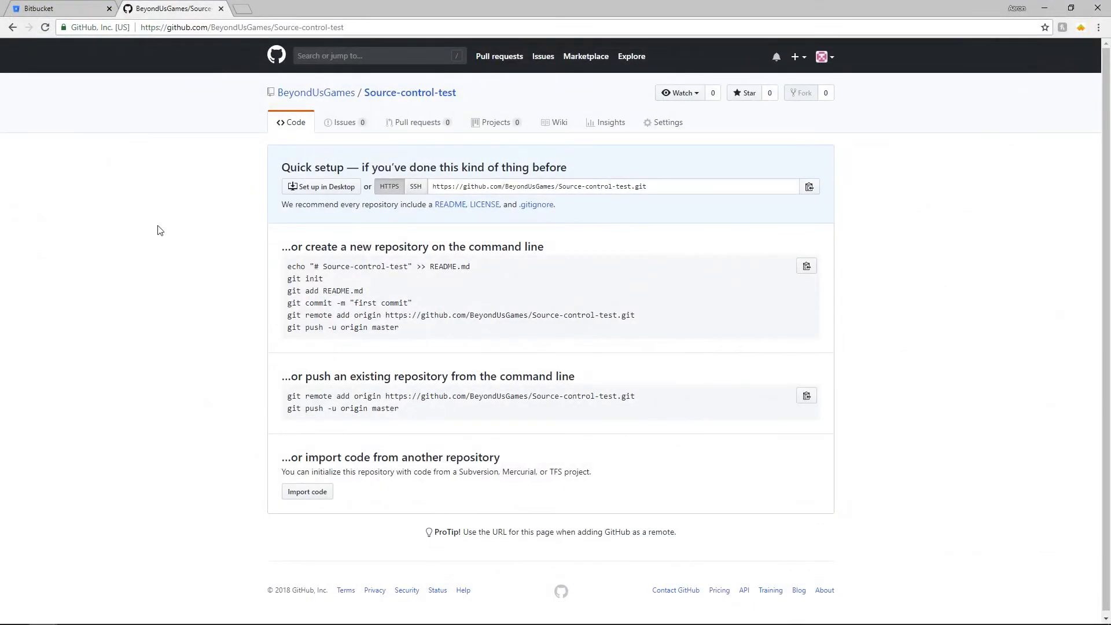
key("F5")
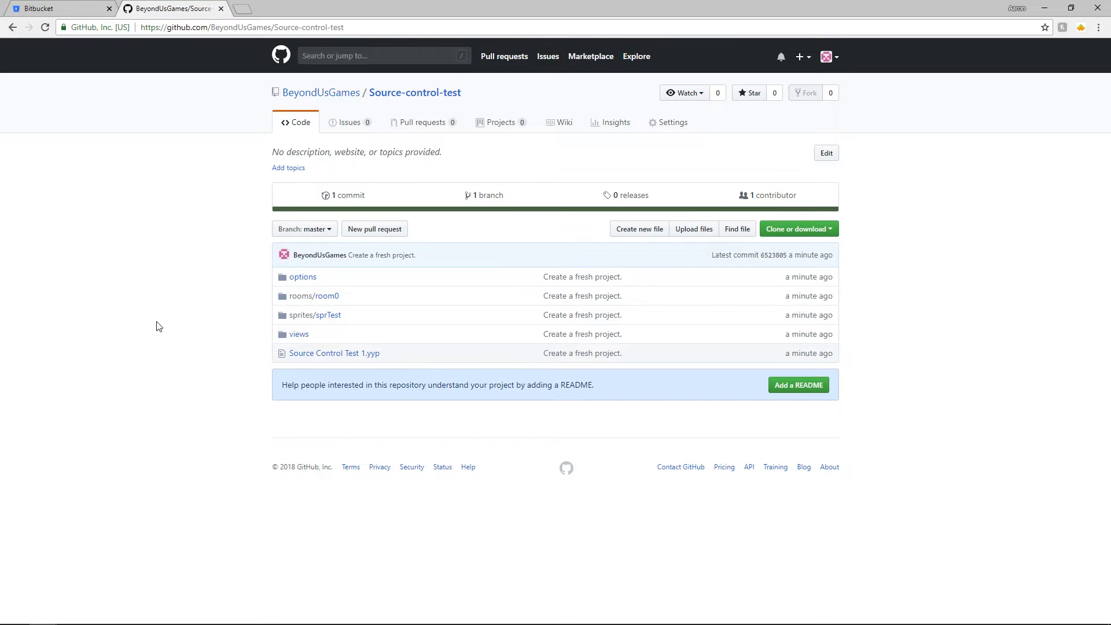
key("alt+Tab")
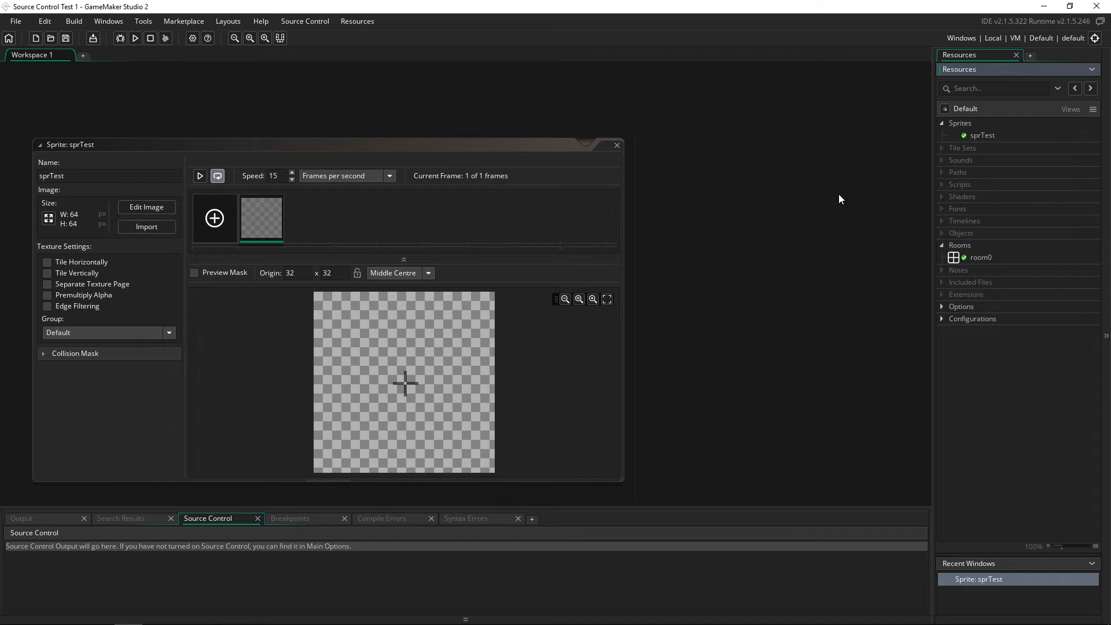
left_click(310, 22)
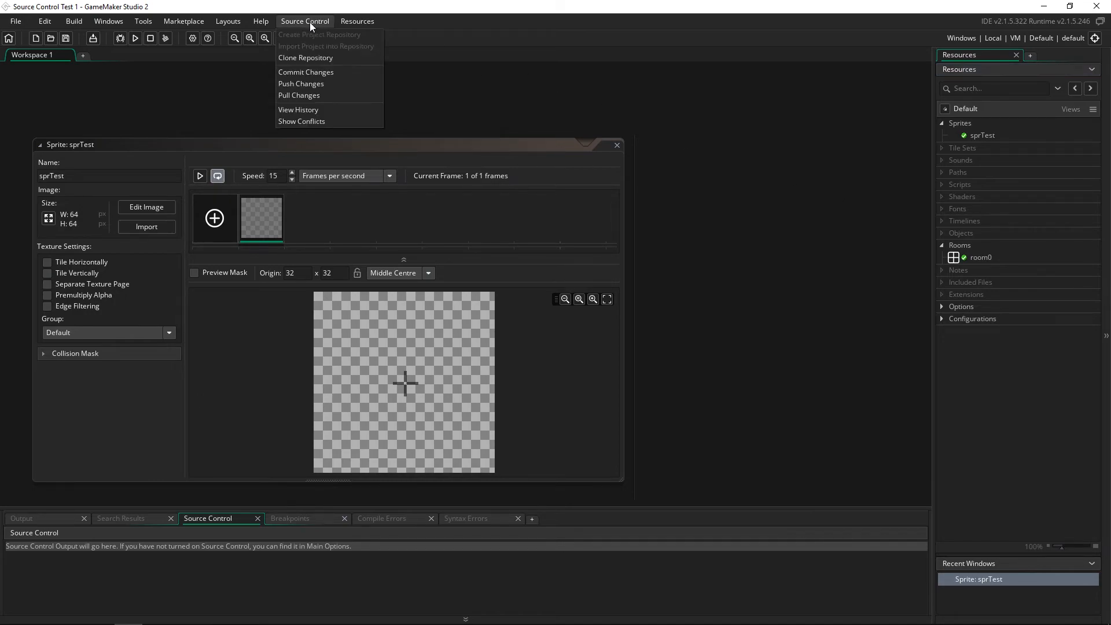
mouse_move(357, 21)
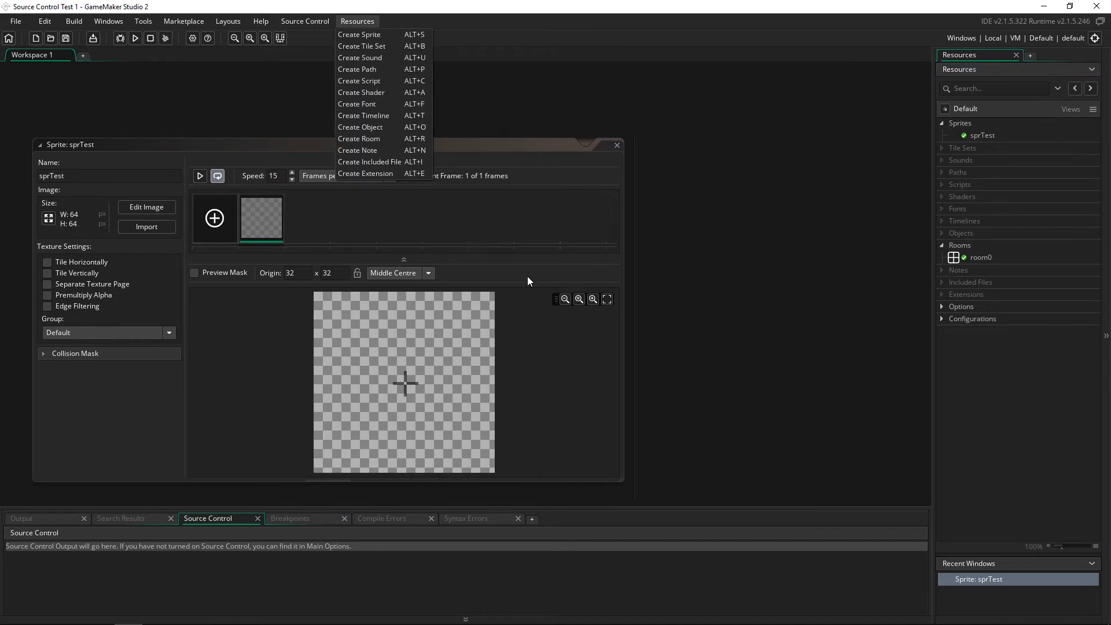
left_click(743, 267)
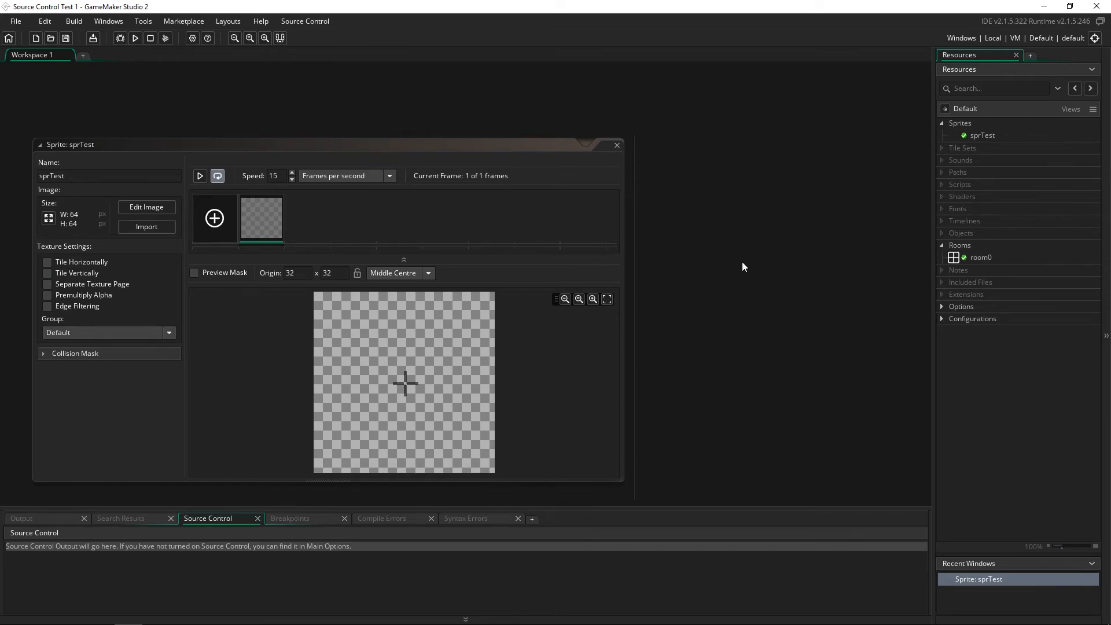
left_click(295, 22)
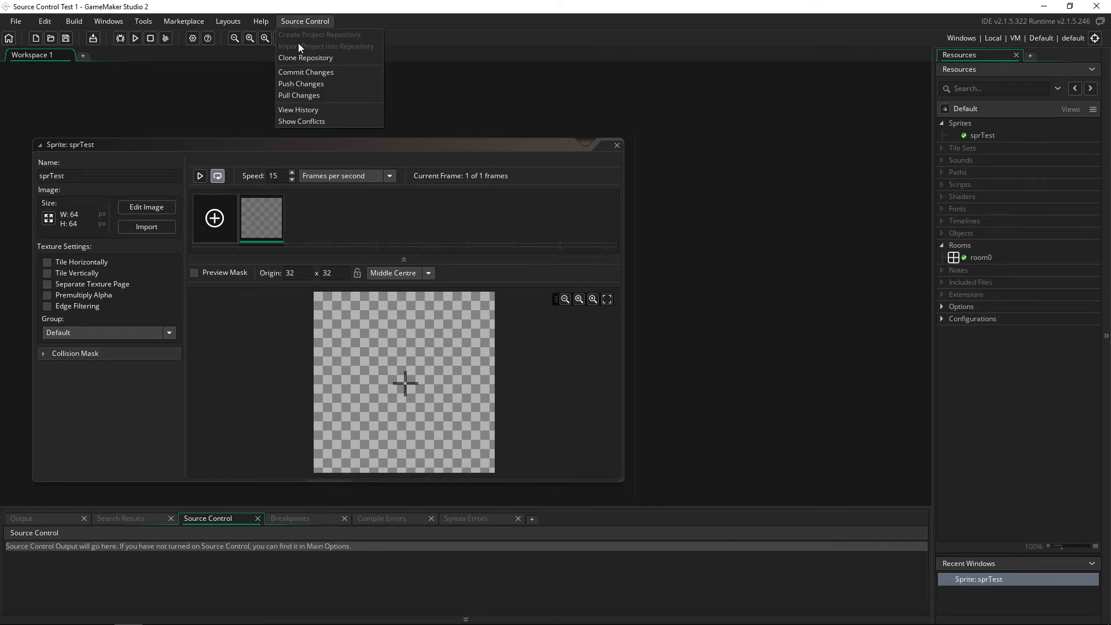
left_click(320, 104)
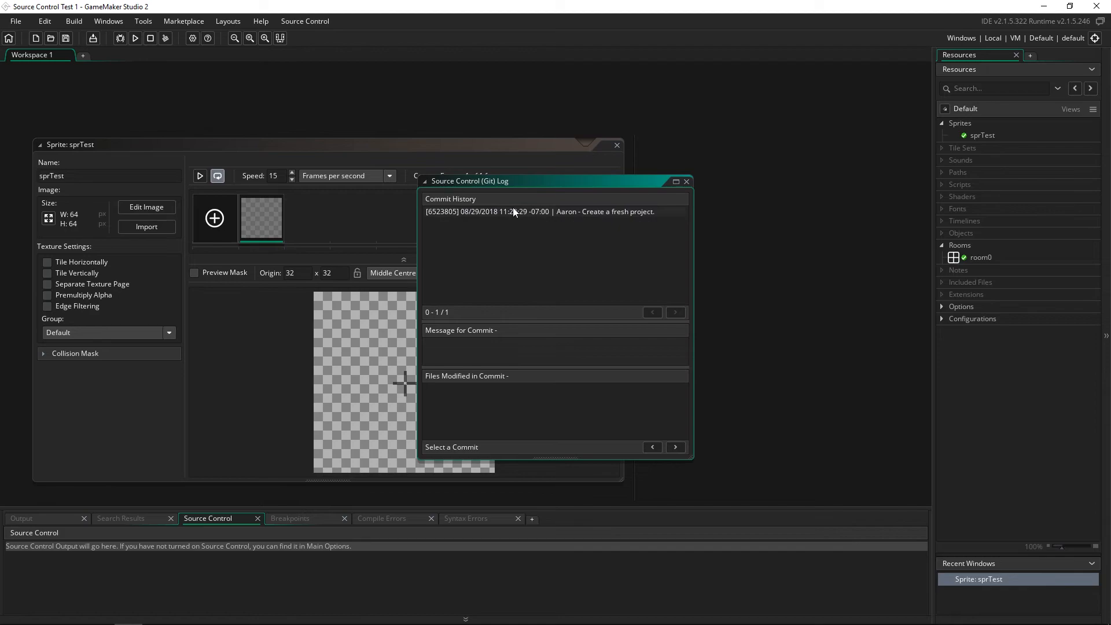
left_click(510, 215)
scroll(582, 416, "down", 2)
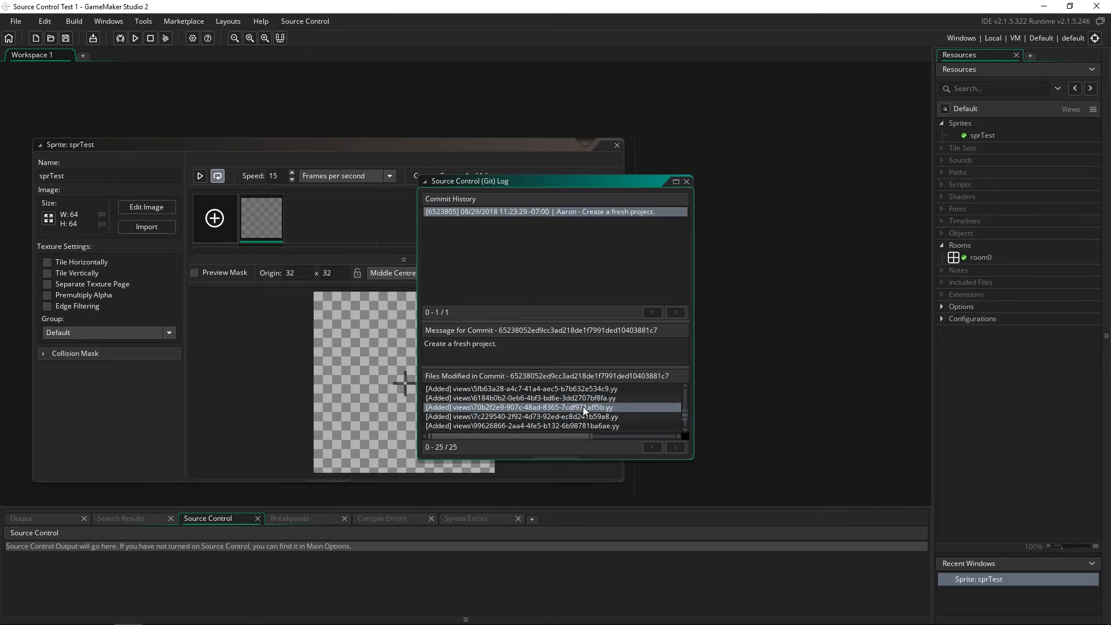
left_click(641, 229)
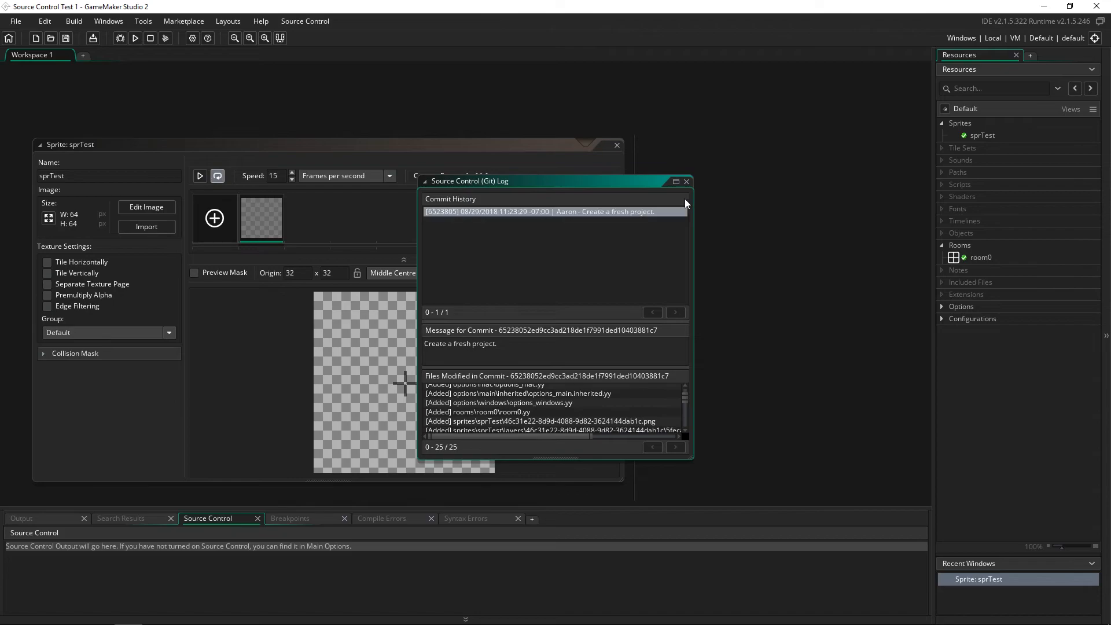
left_click(686, 181)
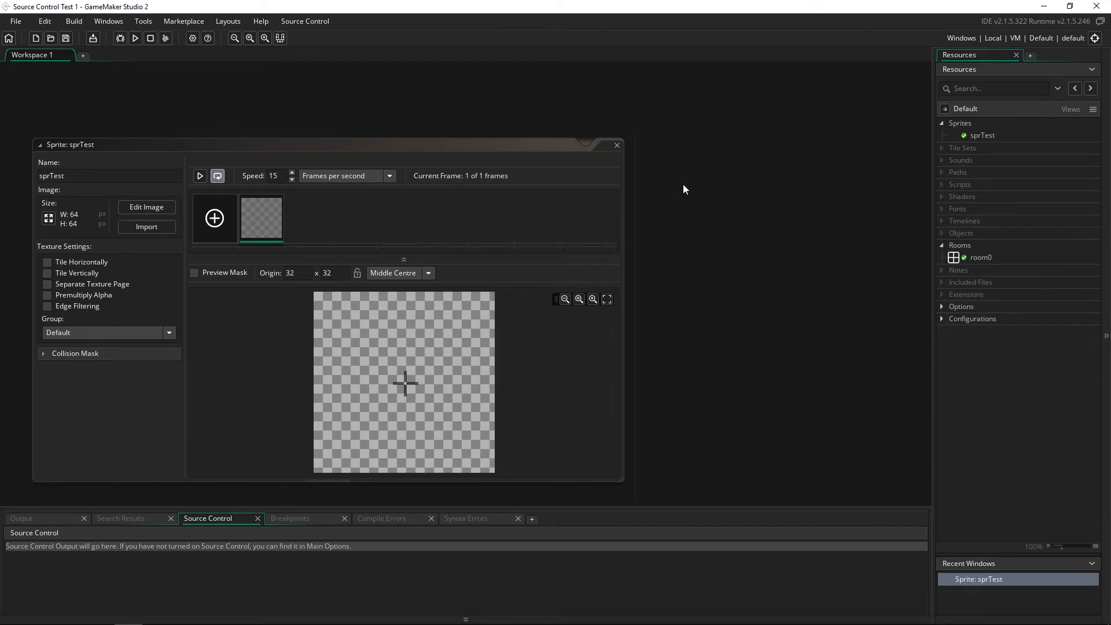